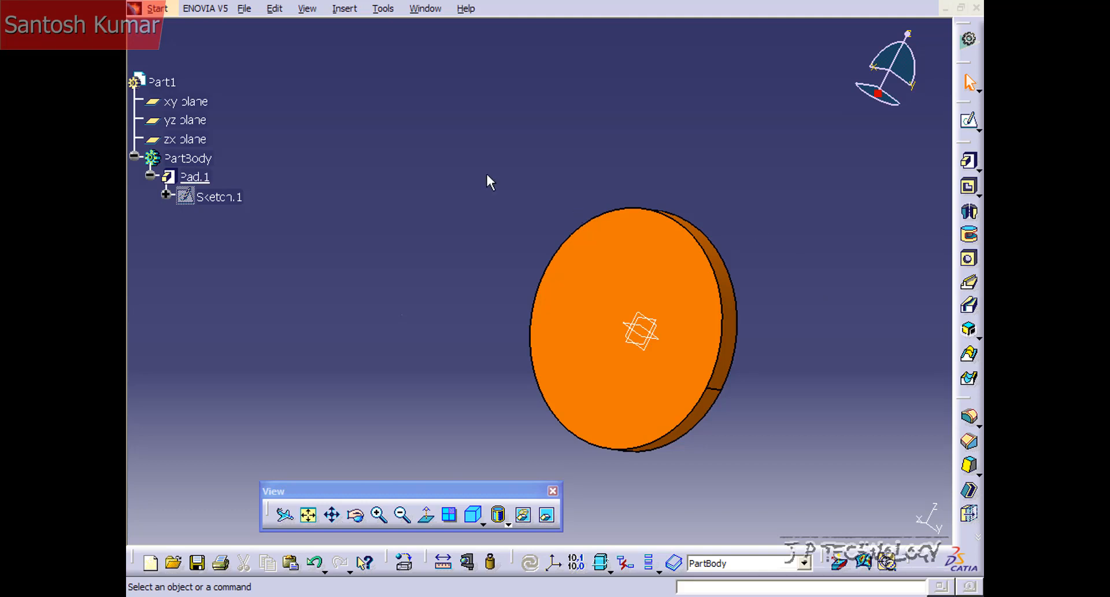
left_click(345, 9)
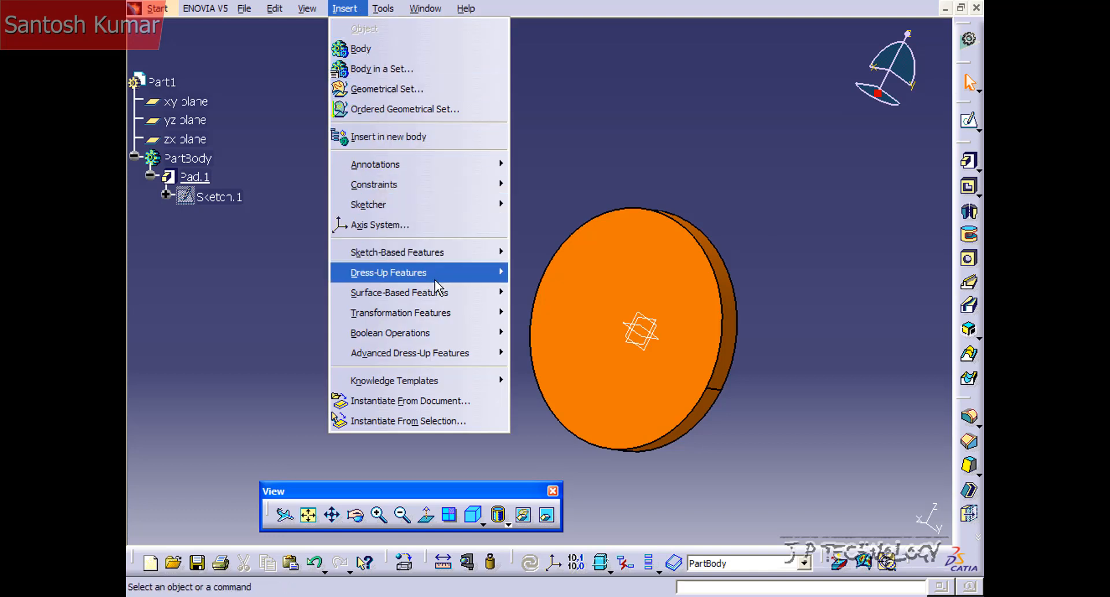
mouse_move(429, 313)
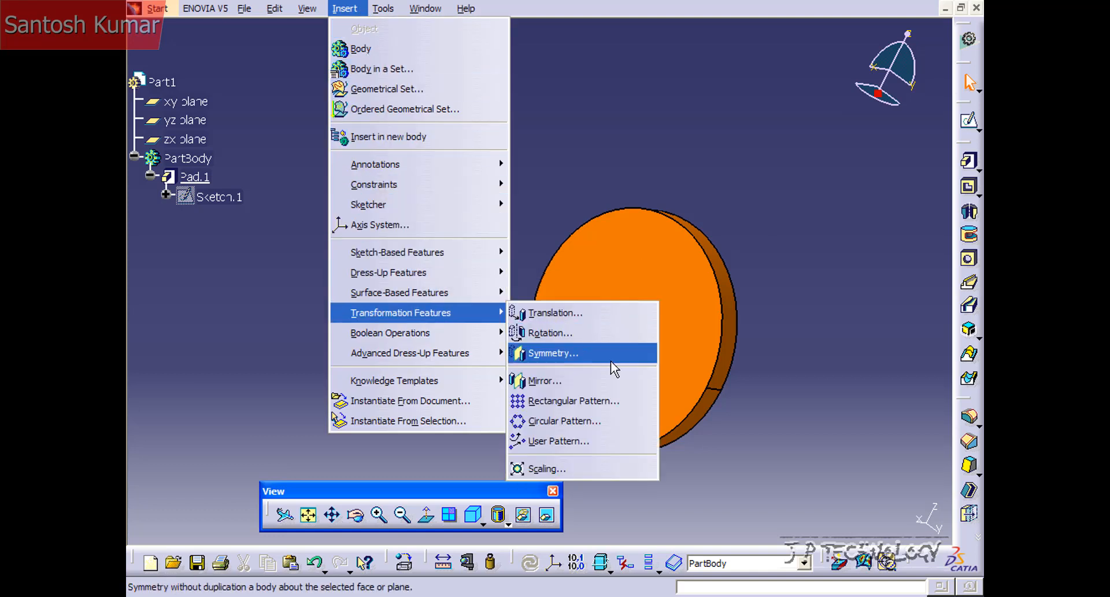
left_click(598, 422)
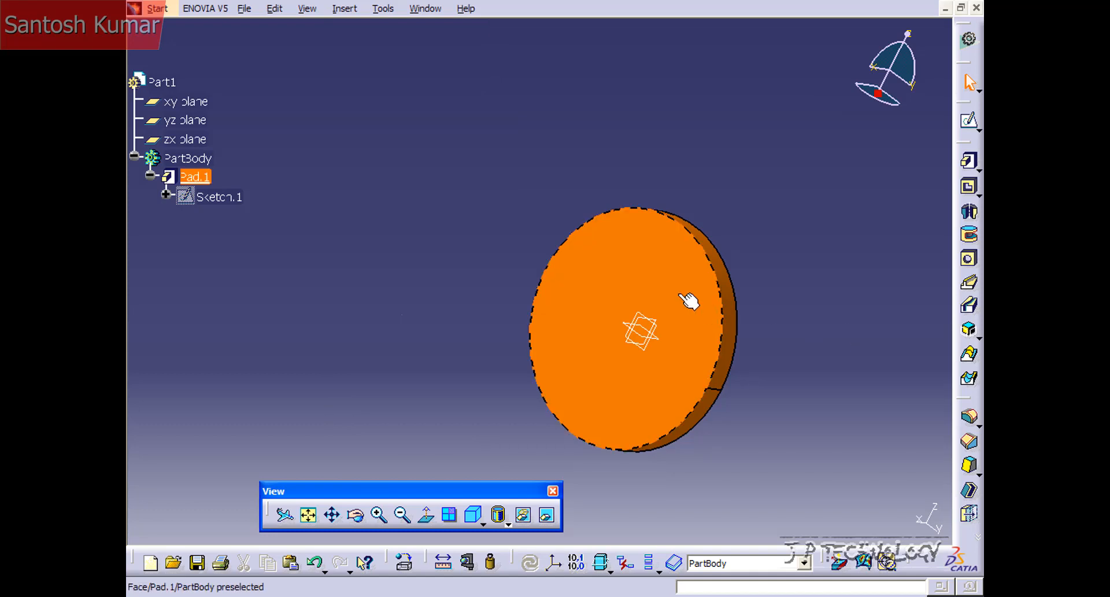
Start a sketch on the disc's front face and draw a circle about 33 mm in diameter on the vertical axis above the centre
middle_click_drag(689, 301, 711, 284)
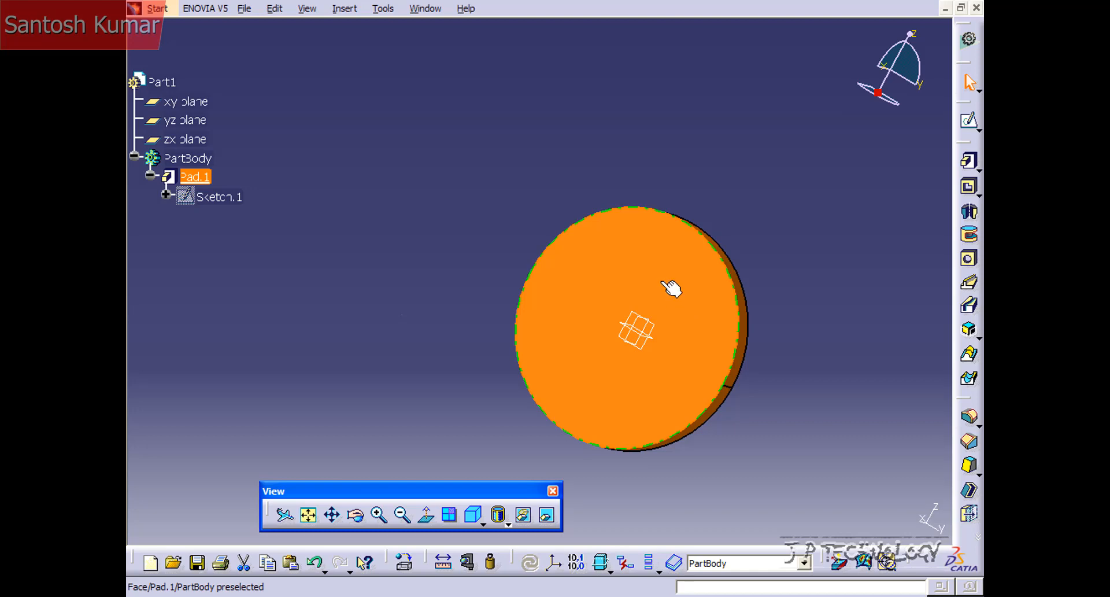
left_click(675, 291)
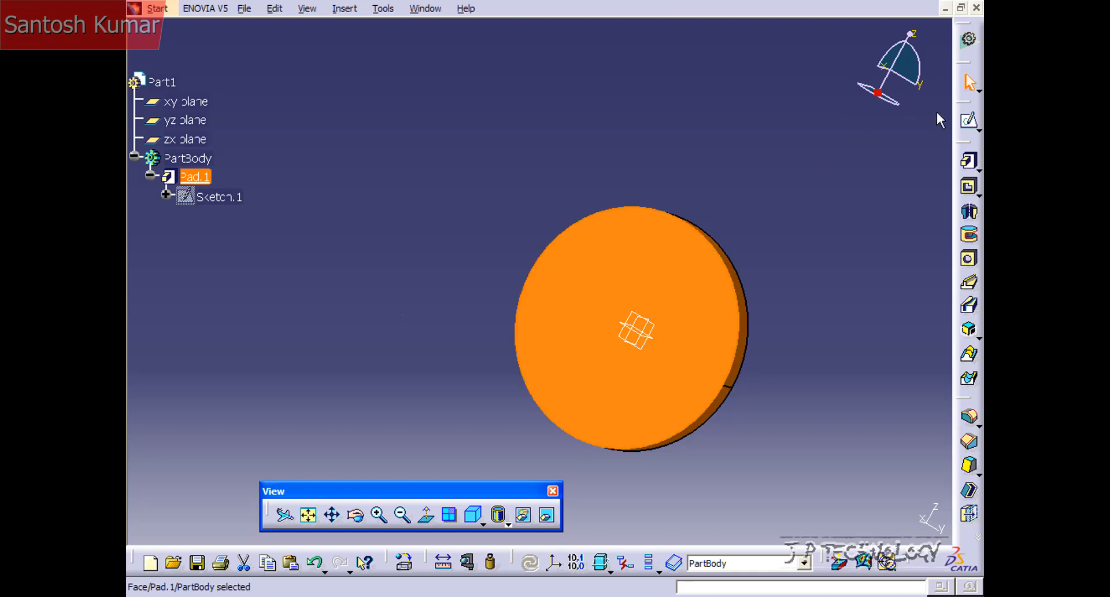
left_click(968, 119)
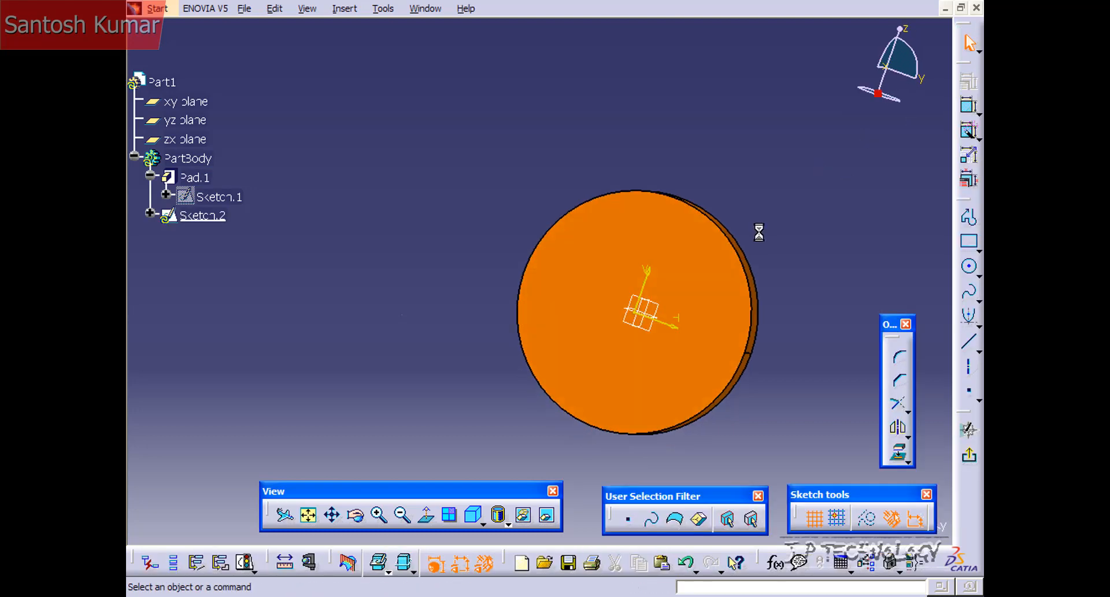
left_click(975, 272)
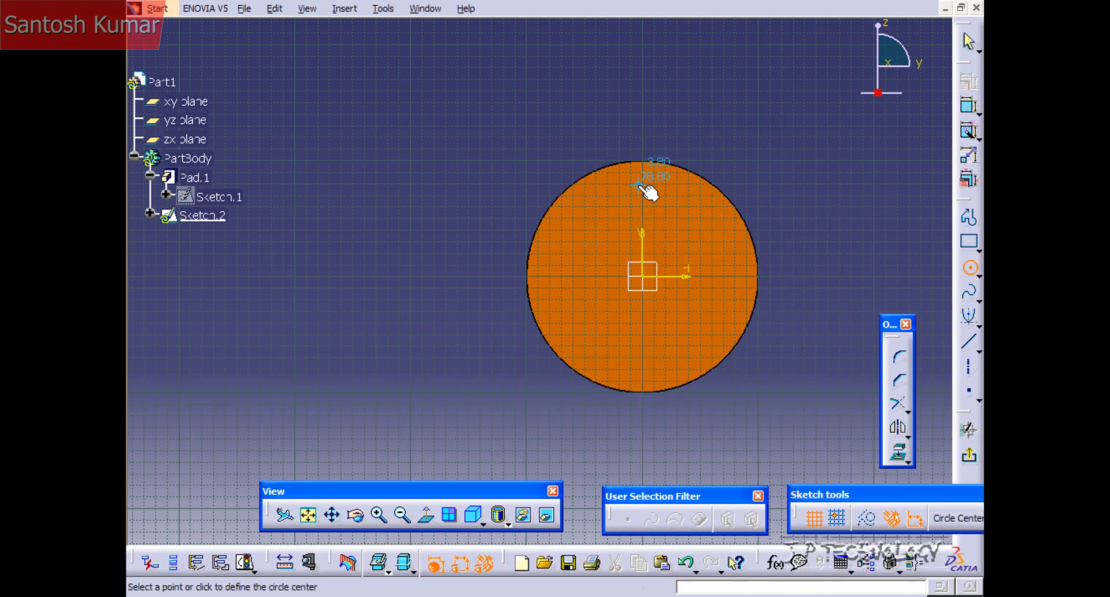
left_click(642, 221)
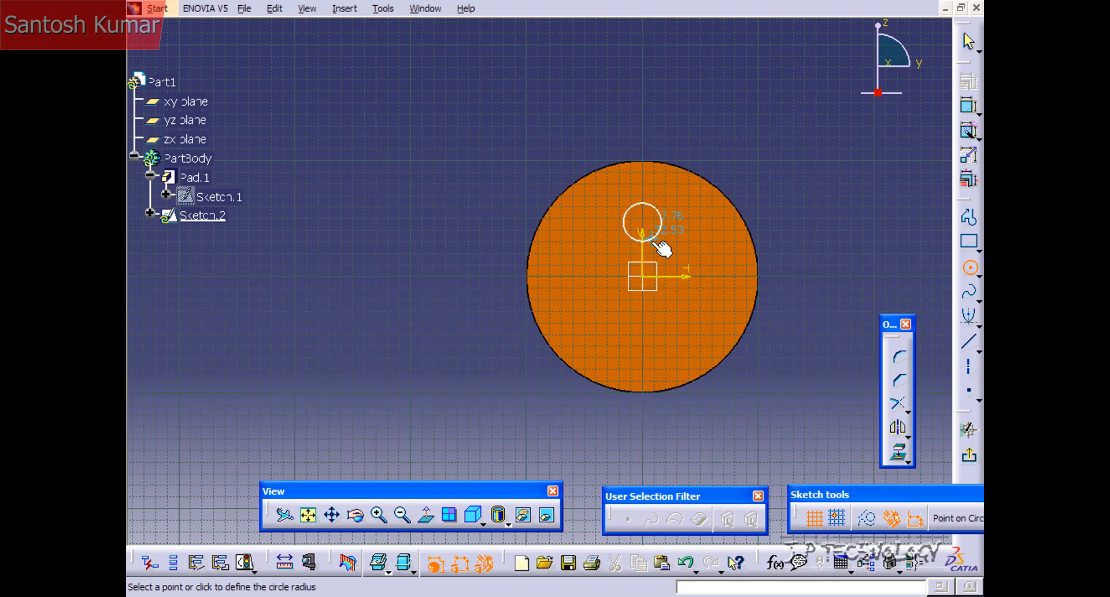
left_click(657, 237)
Constrain the small circle's diameter to 15 mm
left_click(969, 81)
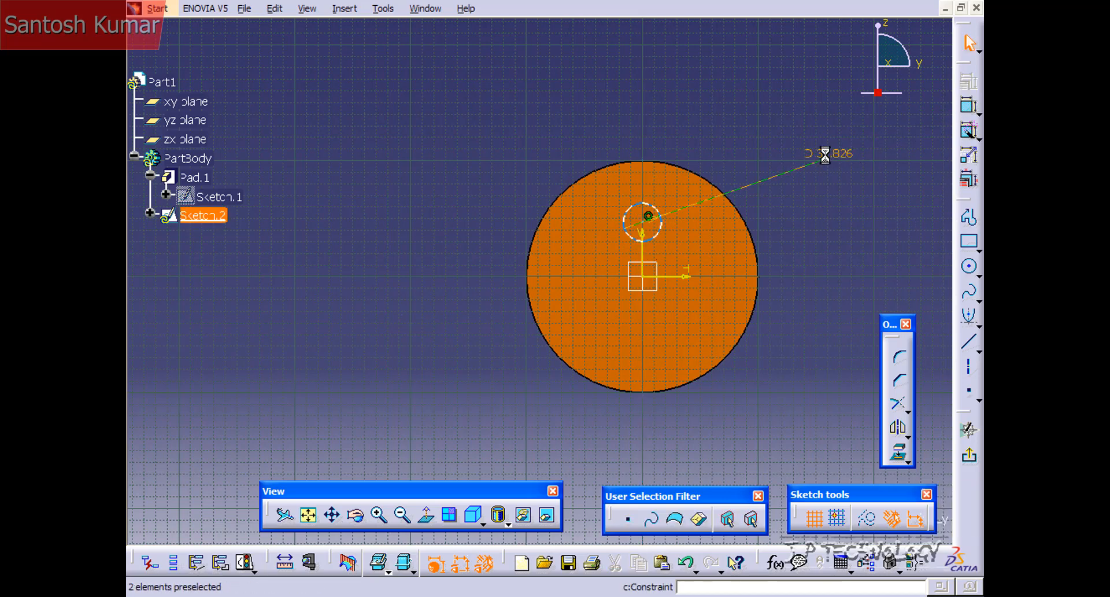
left_click(825, 155)
type("1")
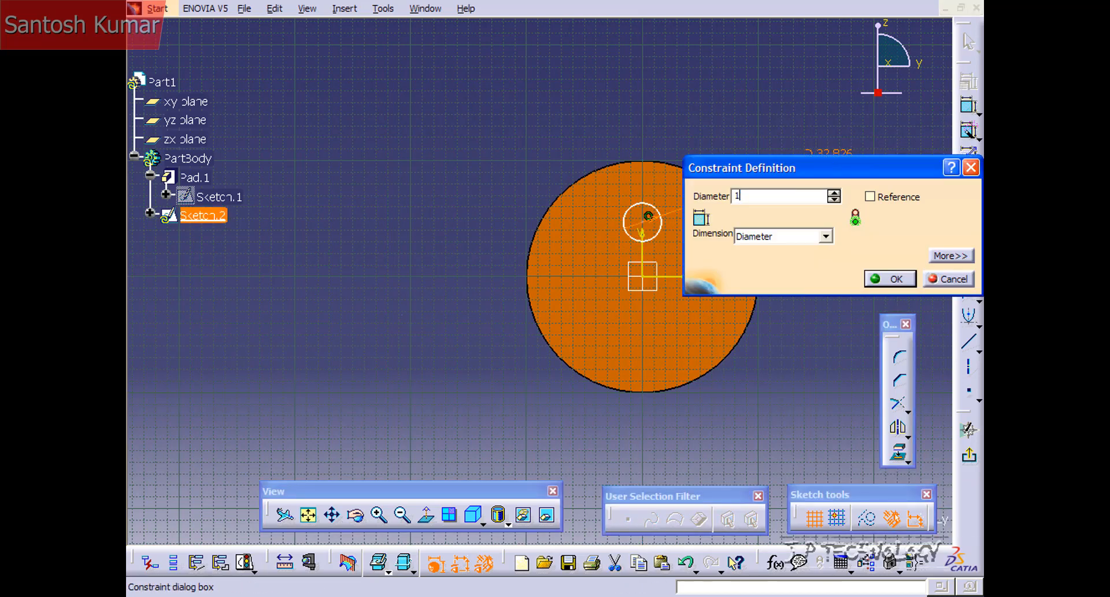
type("5")
key("Return")
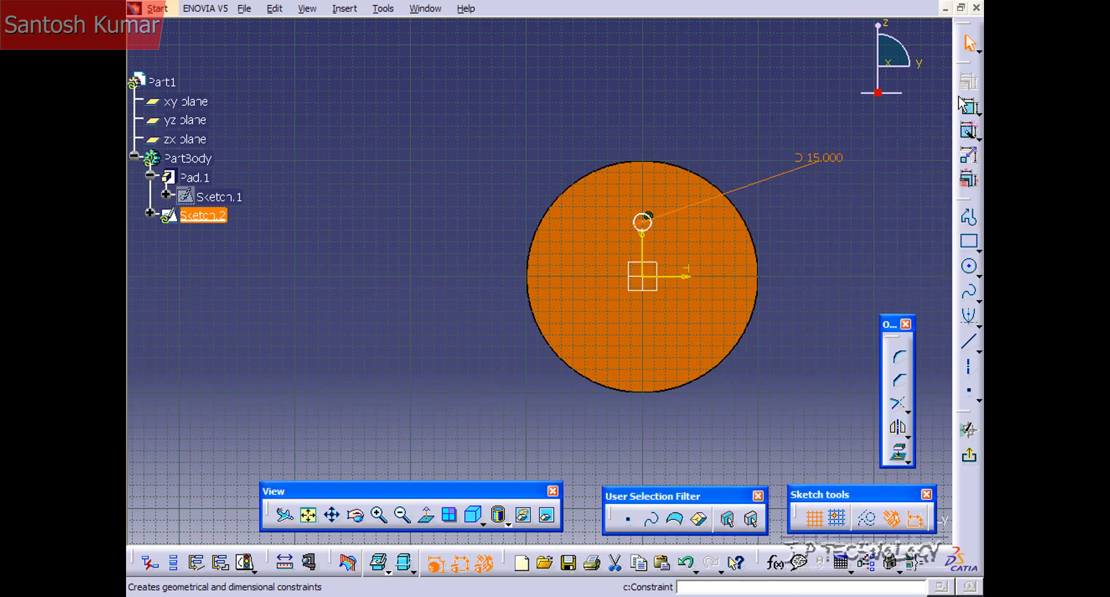
Constrain the small circle's centre to a distance of 50 mm from the sketch's horizontal axis
mouse_move(672, 261)
middle_mouse_down()
mouse_move(738, 213)
mouse_move(675, 287)
middle_mouse_up()
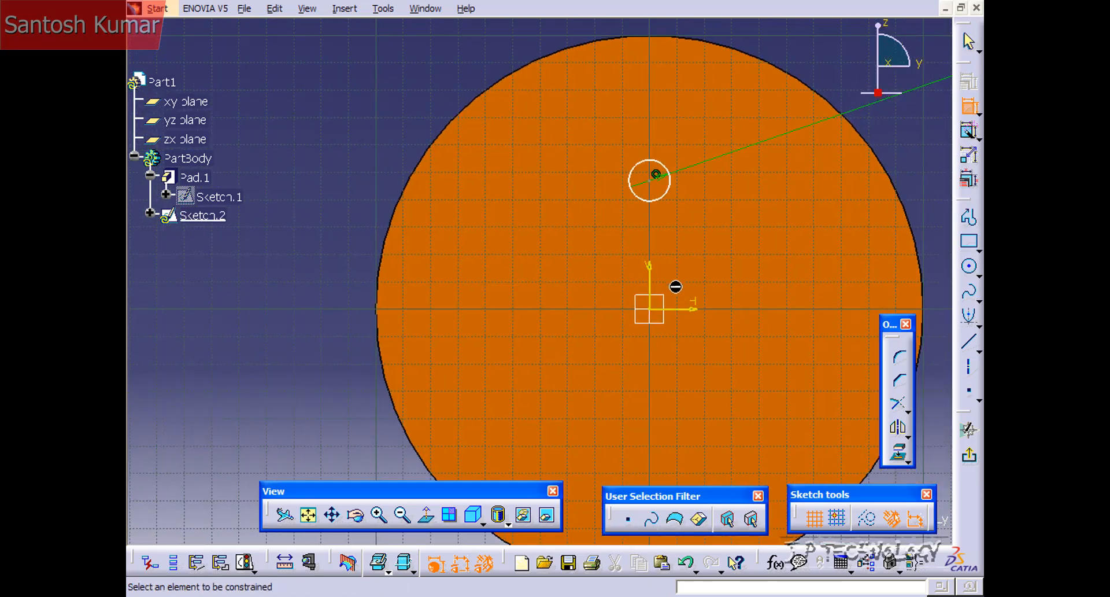
left_click(678, 310)
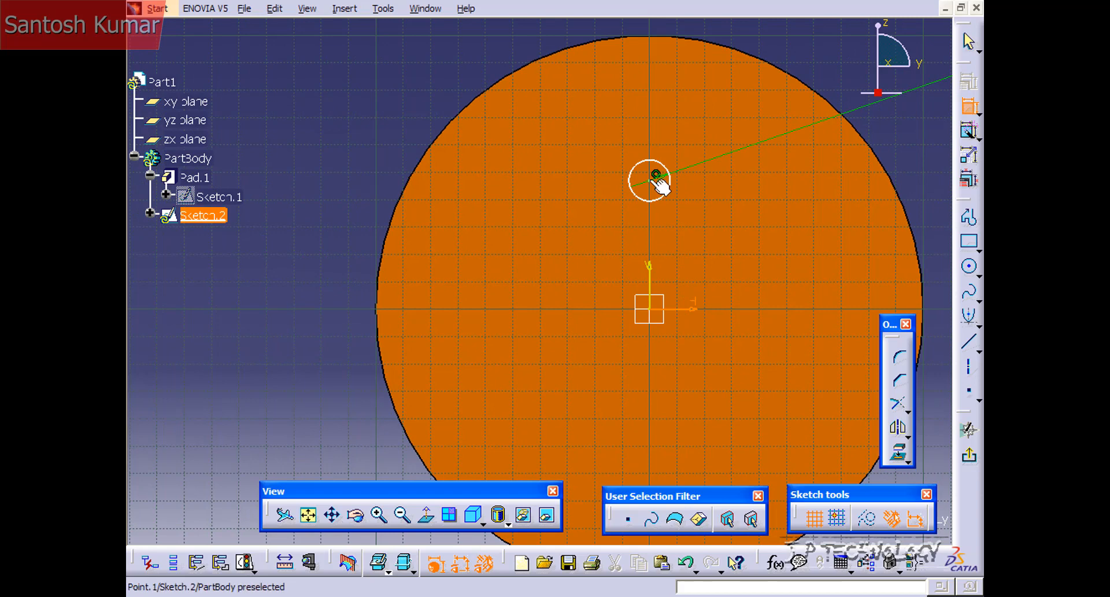
left_click(658, 182)
left_click(801, 256)
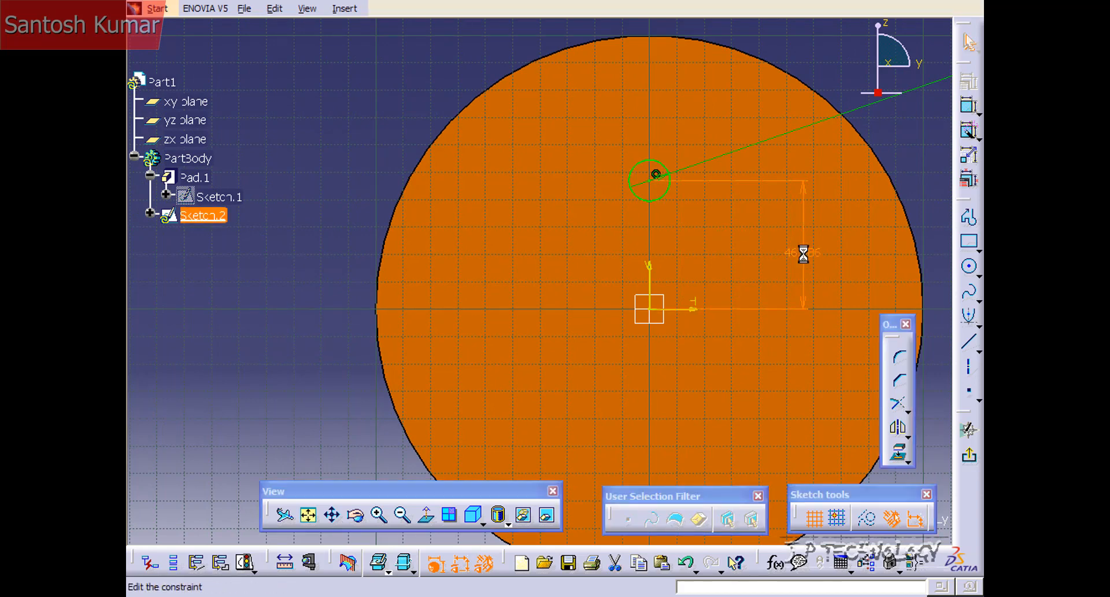
double_click(803, 253)
type("50")
key("Return")
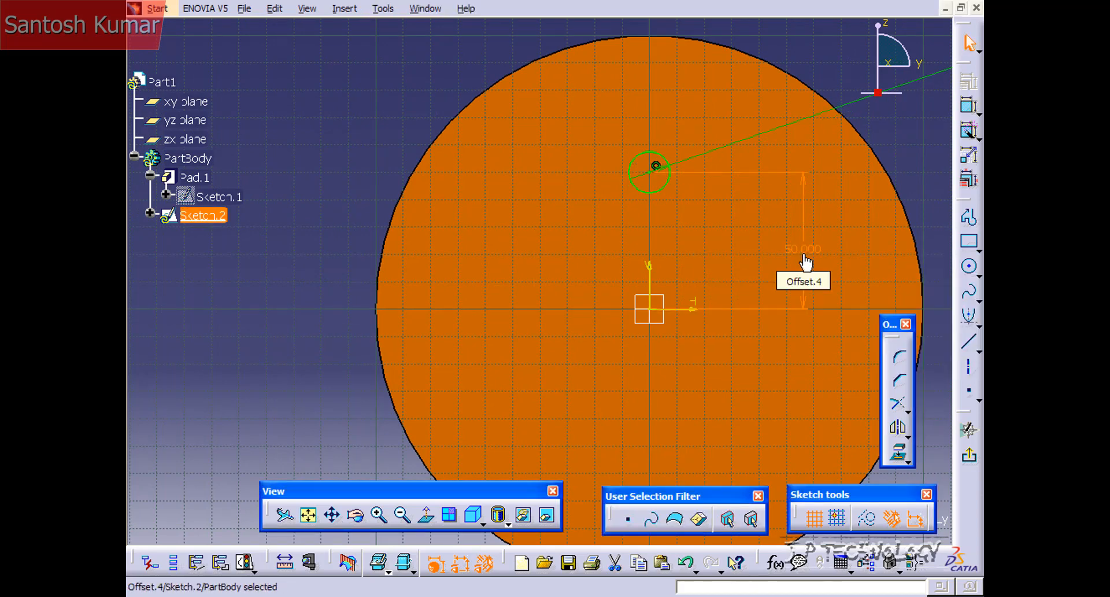
Exit the sketch and cut the small circle through the disc as a pocket 20 mm deep
left_click(971, 460)
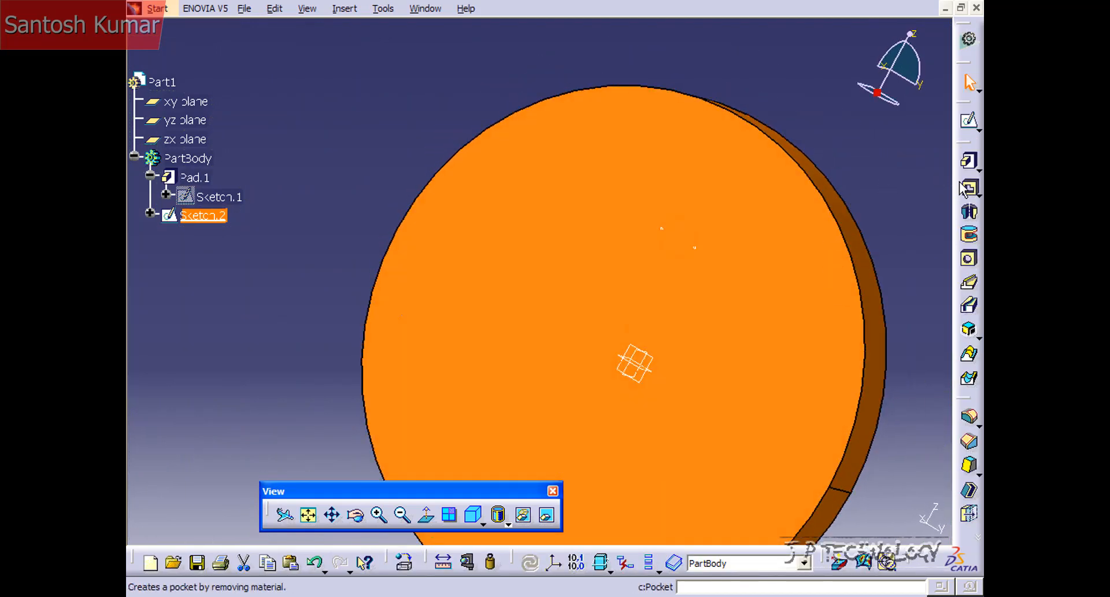
left_click(970, 188)
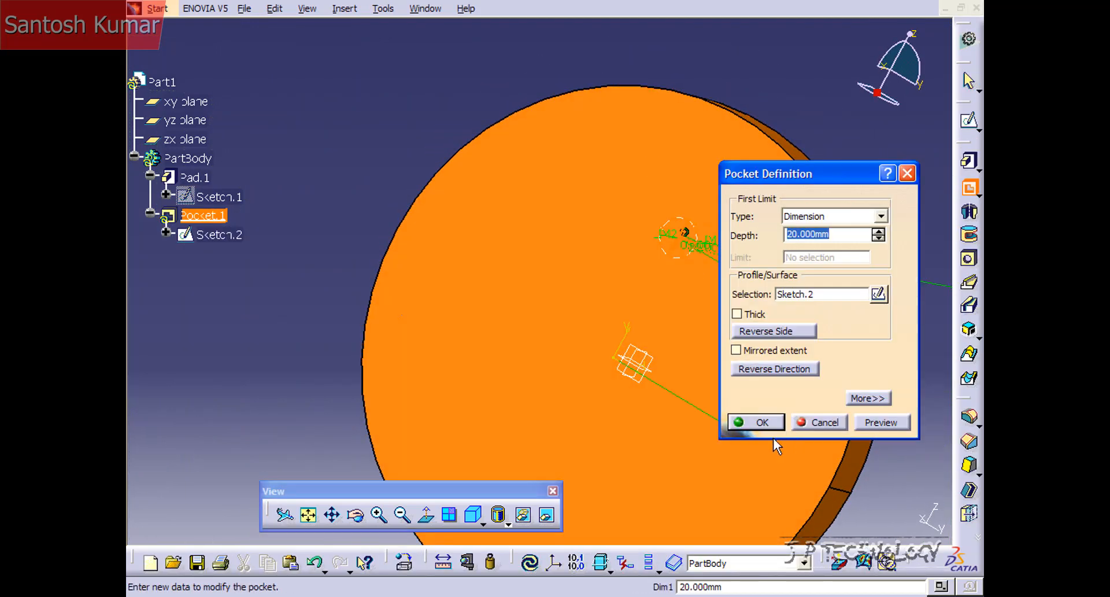
left_click(751, 423)
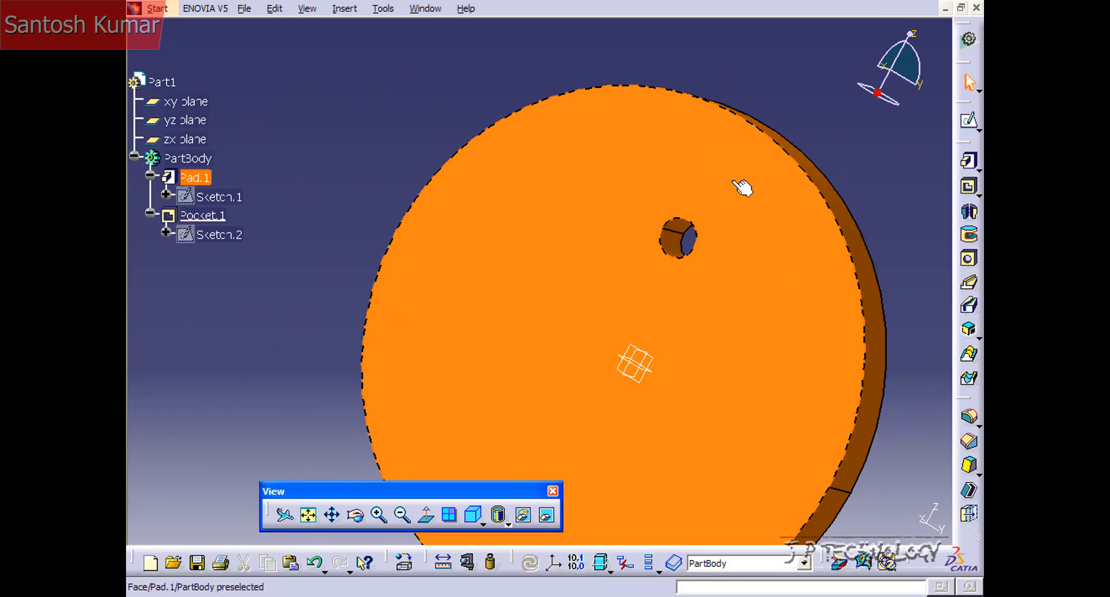
Sketch a line on the xy plane along the horizontal axis, passing through the disc's centre and beyond both faces, and exit the sketch
middle_click_drag(744, 183, 666, 337)
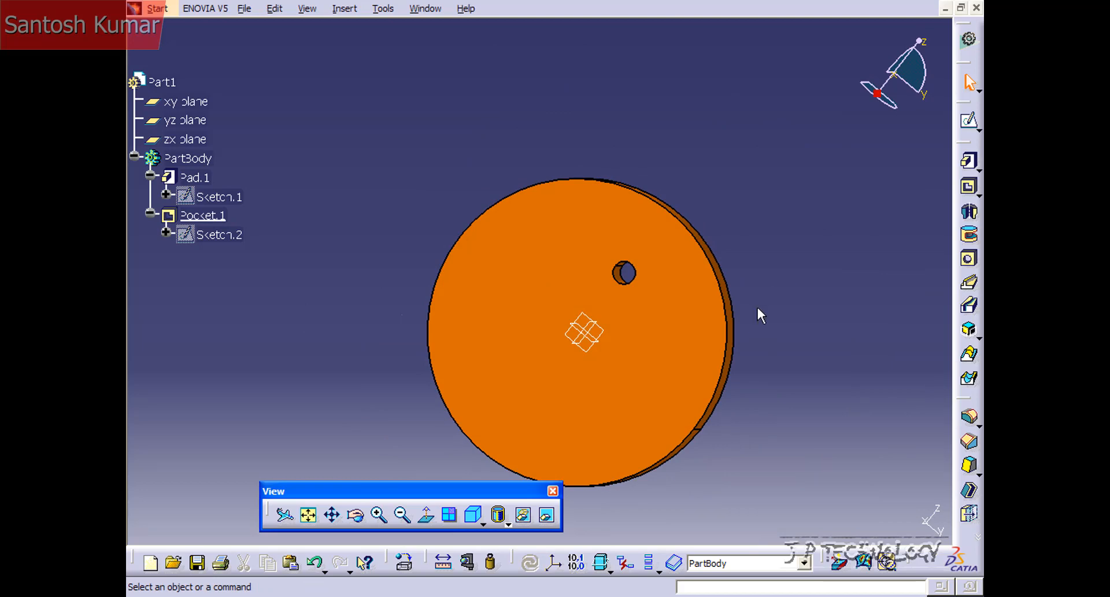
middle_click_drag(610, 362, 515, 213)
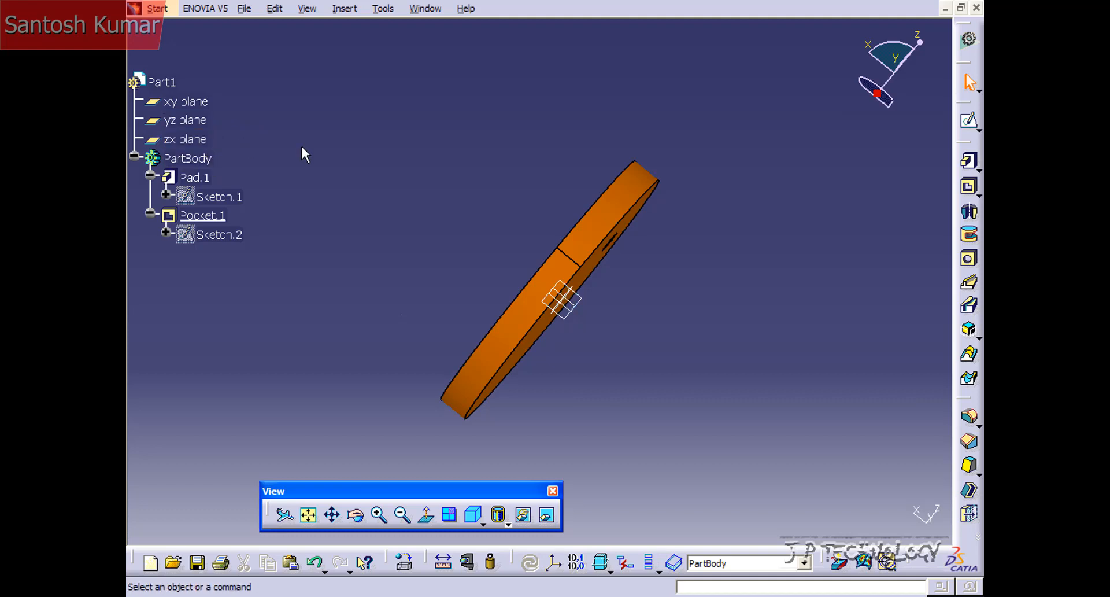
middle_click_drag(312, 162, 423, 218)
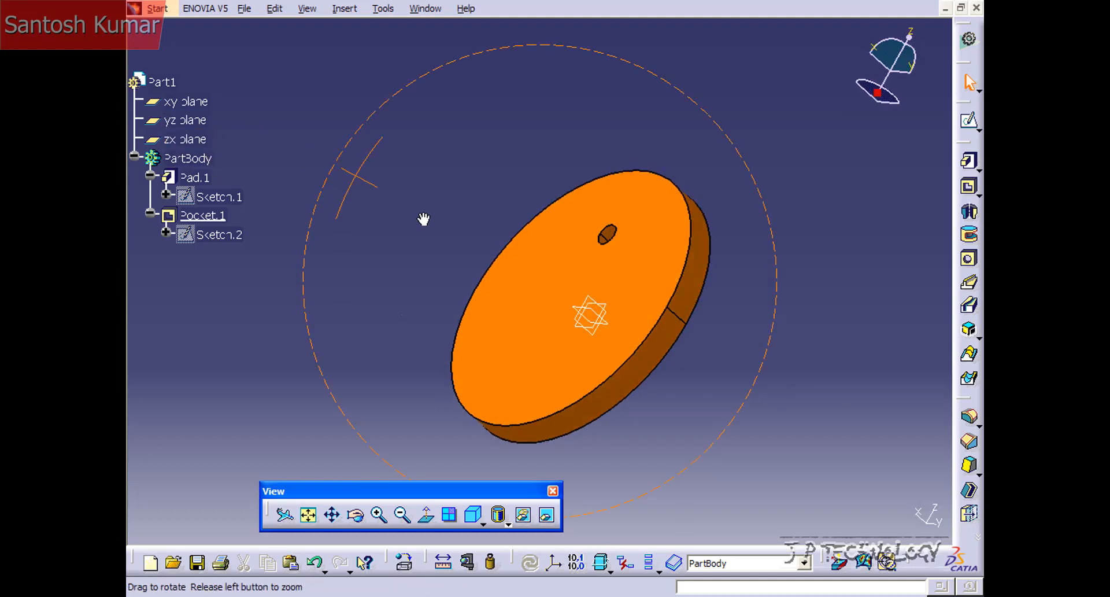
left_click(185, 101)
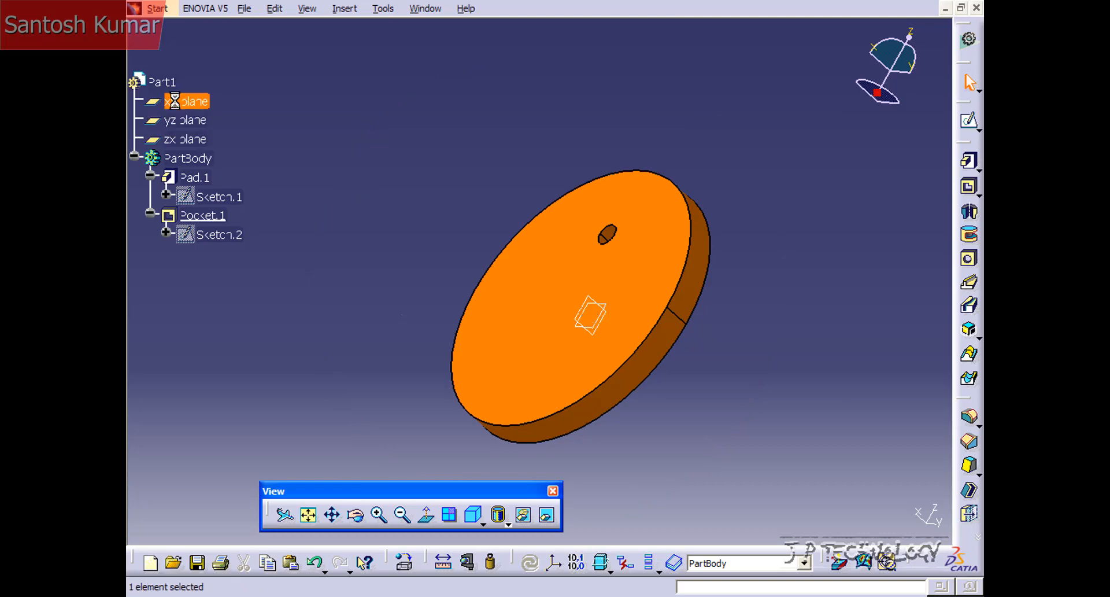
left_click(969, 119)
left_click(969, 342)
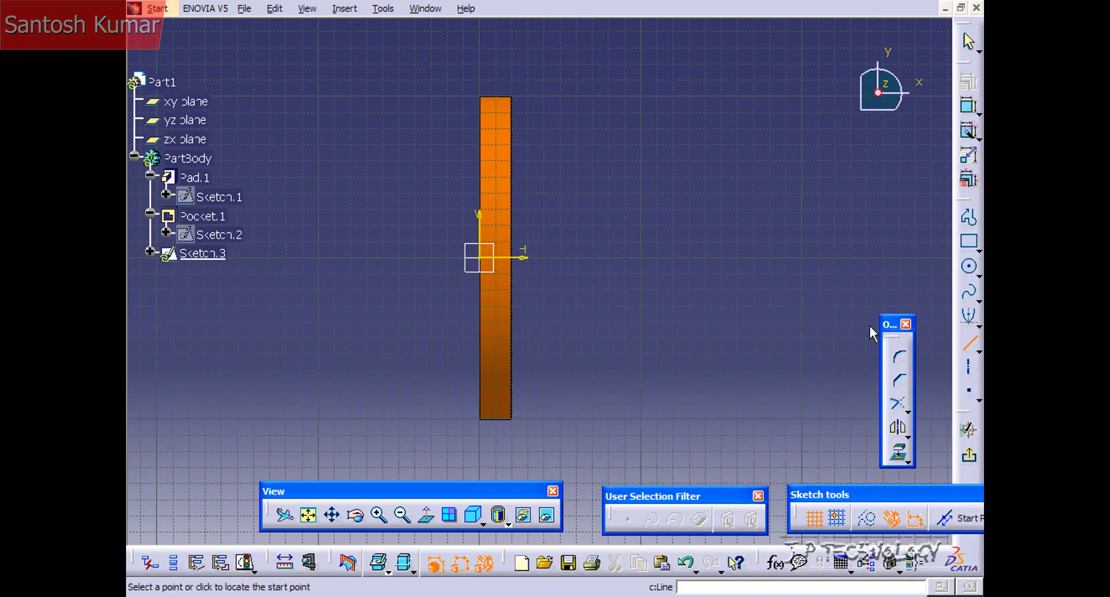
left_click(327, 257)
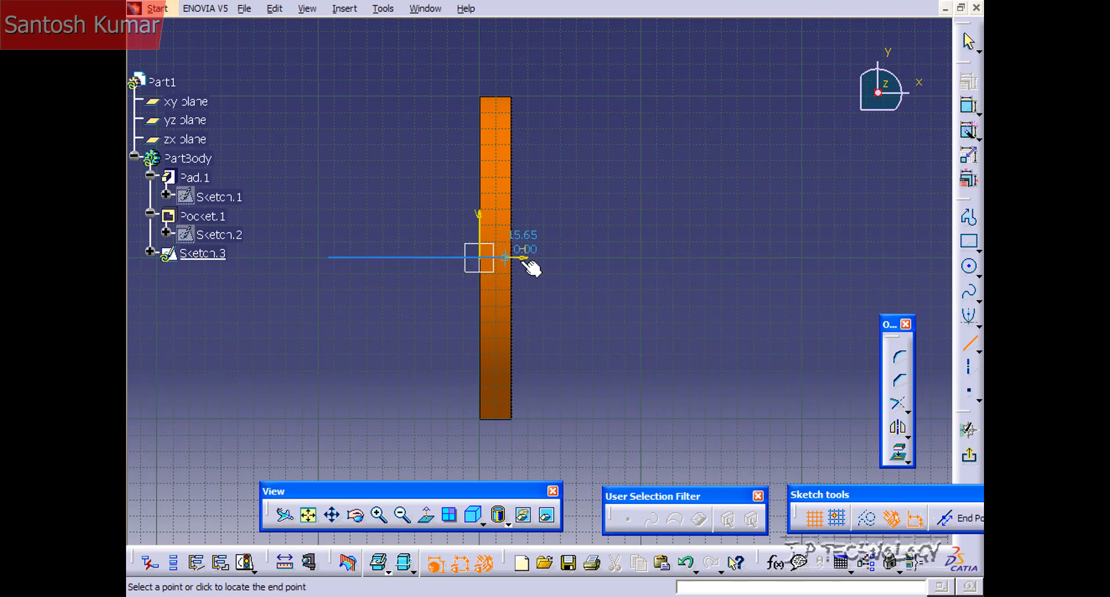
left_click(717, 257)
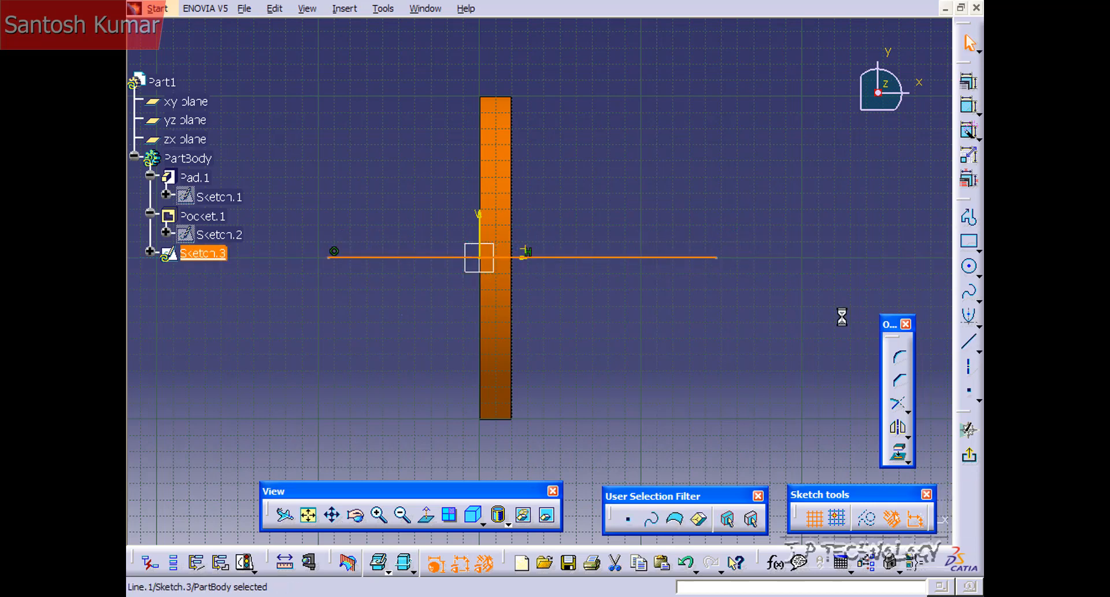
left_click(975, 452)
left_click(525, 141)
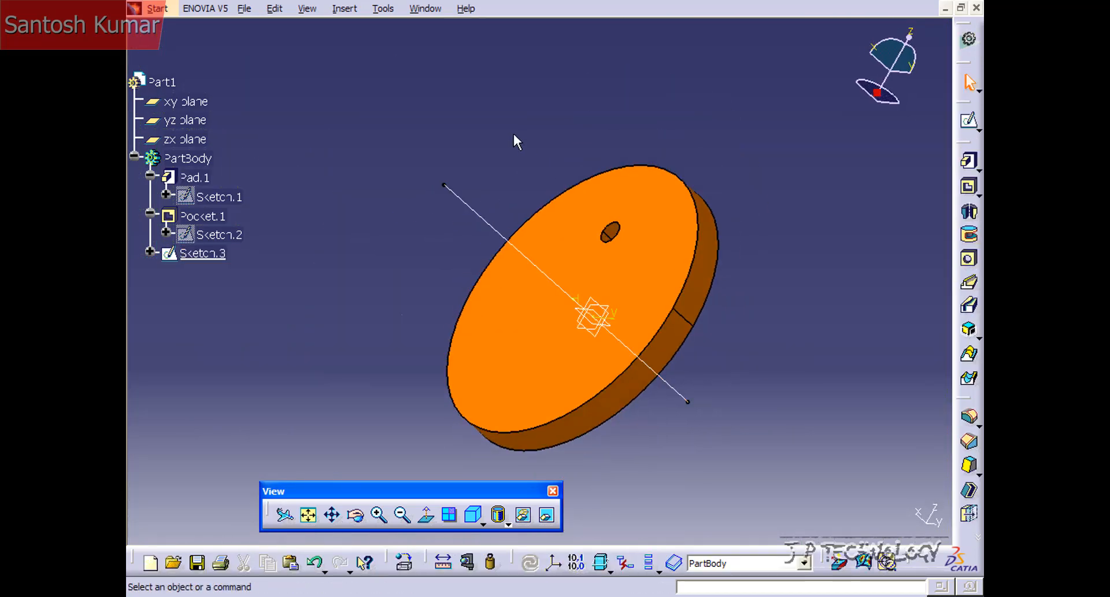
Start a Circular Pattern of the hole pocket, using the sketched line through the disc's centre as the reference direction
middle_click_drag(513, 133, 512, 165)
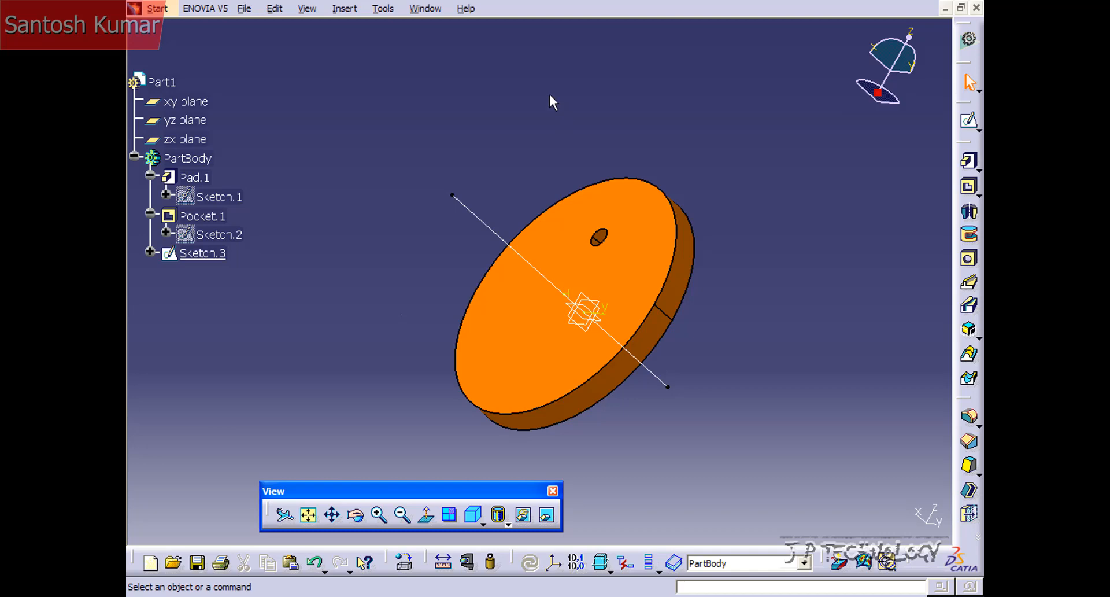
left_click(345, 8)
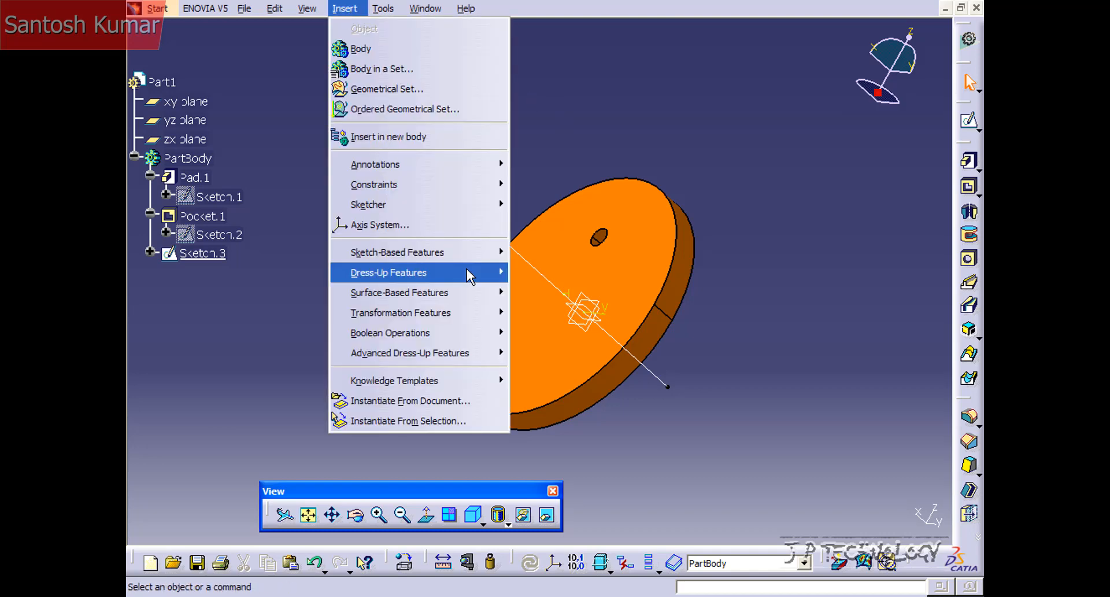
mouse_move(466, 310)
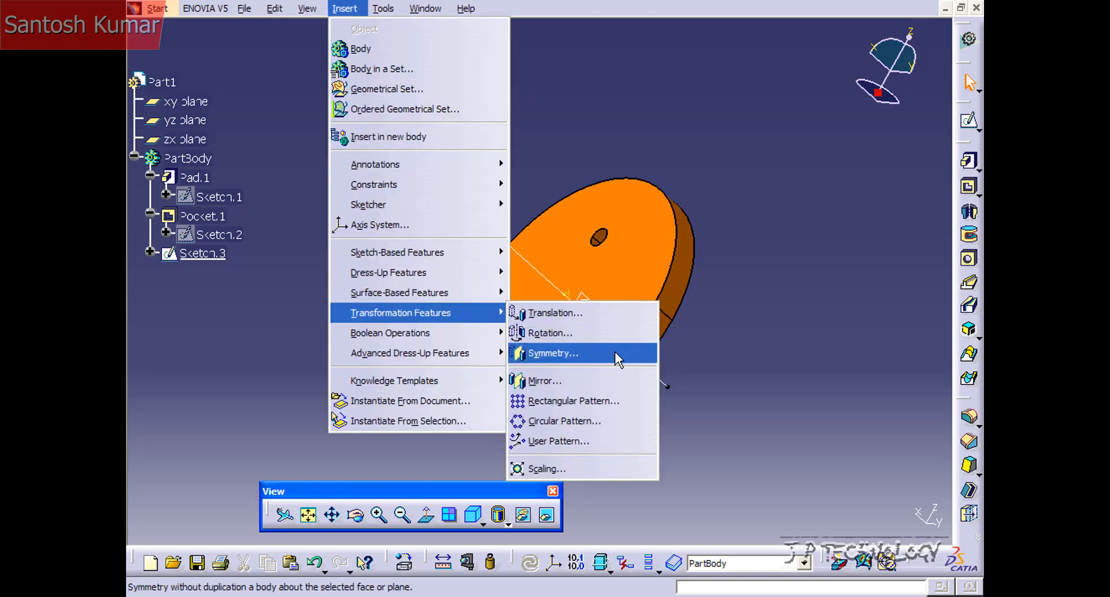
left_click(615, 421)
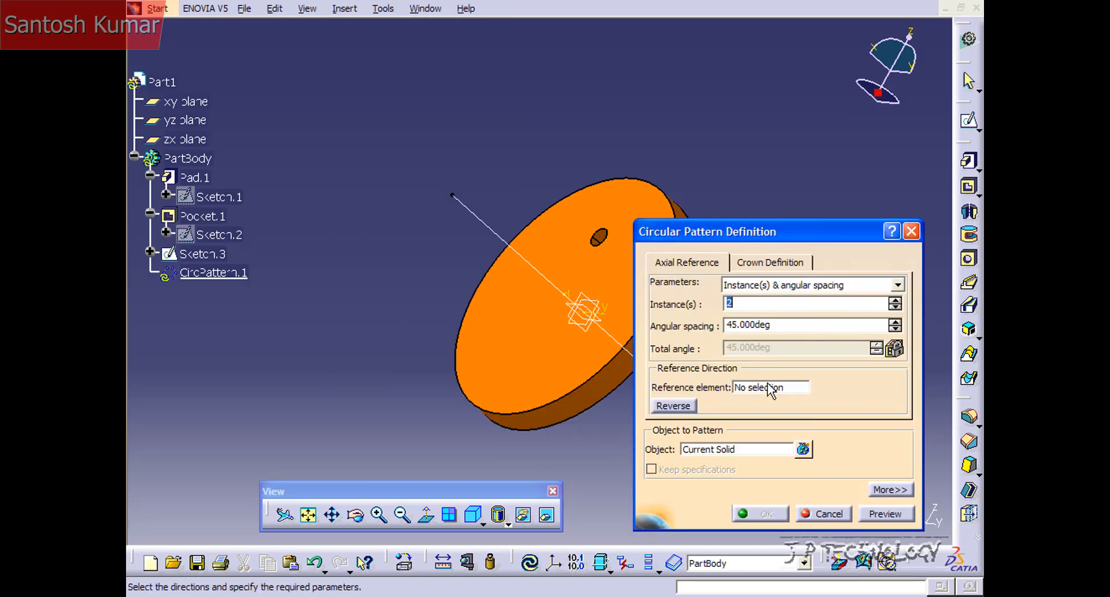
left_click(720, 450)
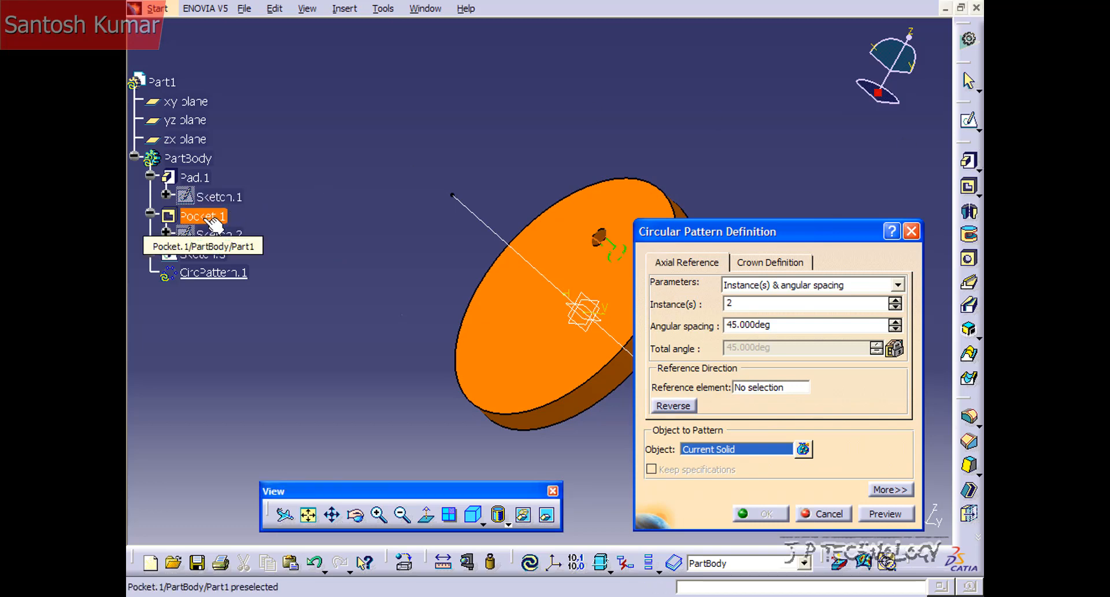
left_click(209, 219)
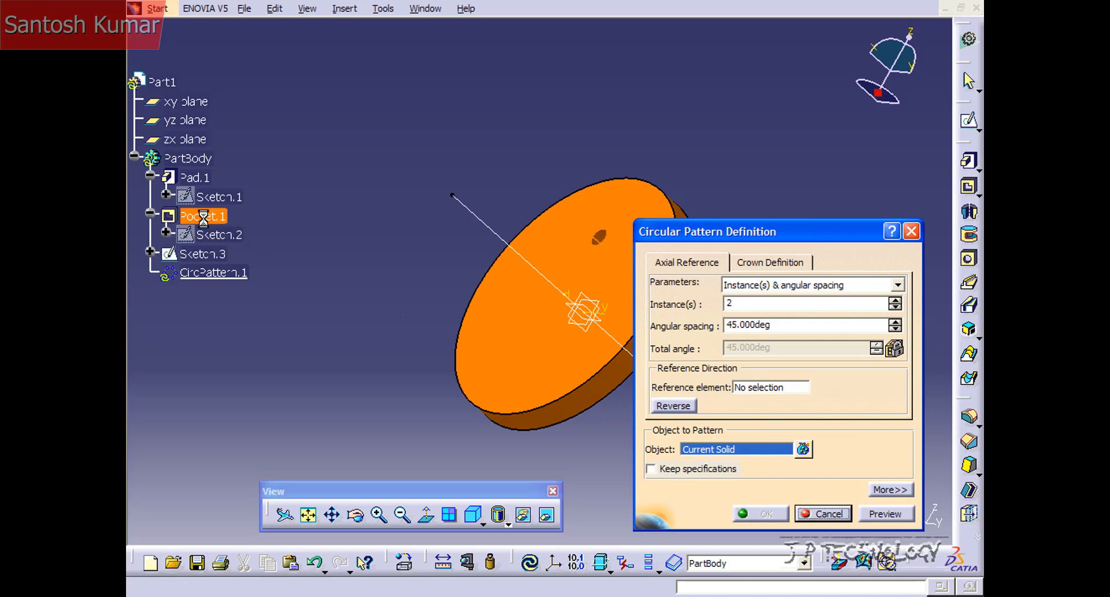
left_click(761, 386)
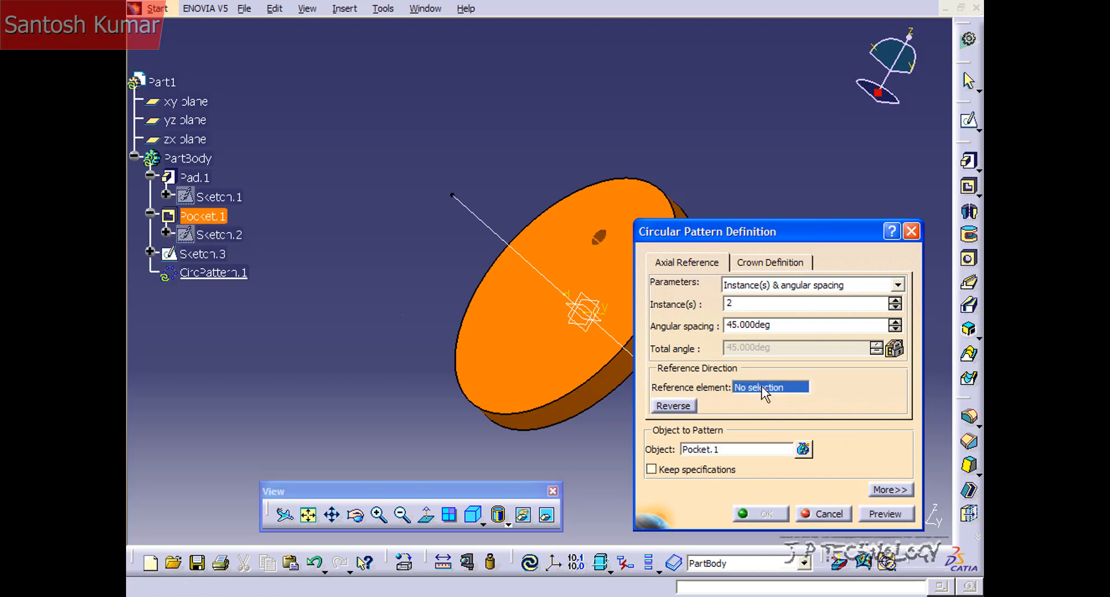
left_click(469, 209)
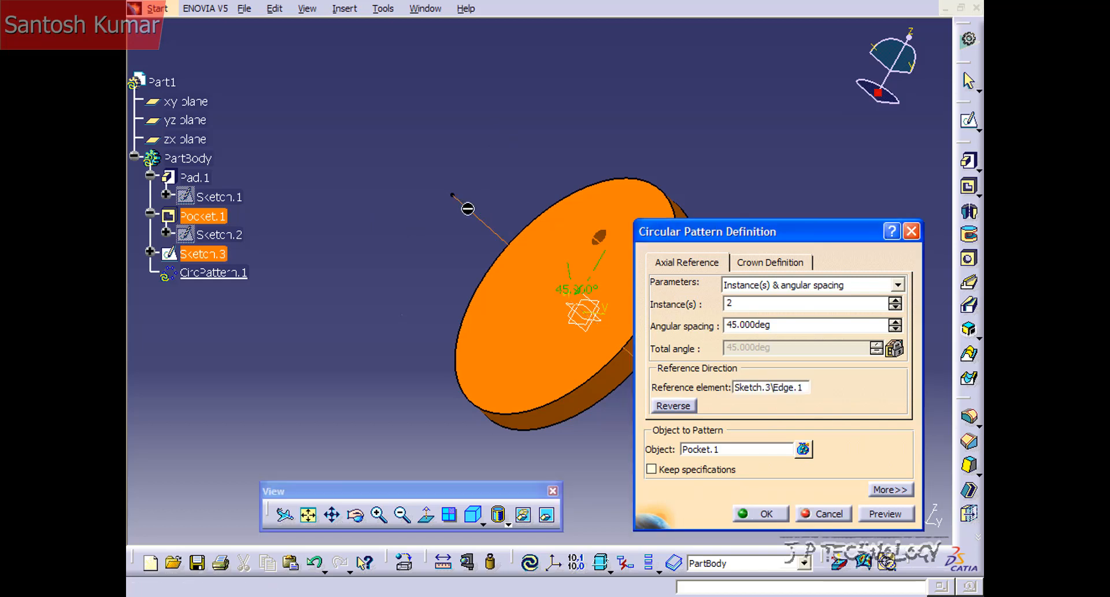
Set the number of instances in the circular pattern to 5
middle_click_drag(397, 292, 471, 295)
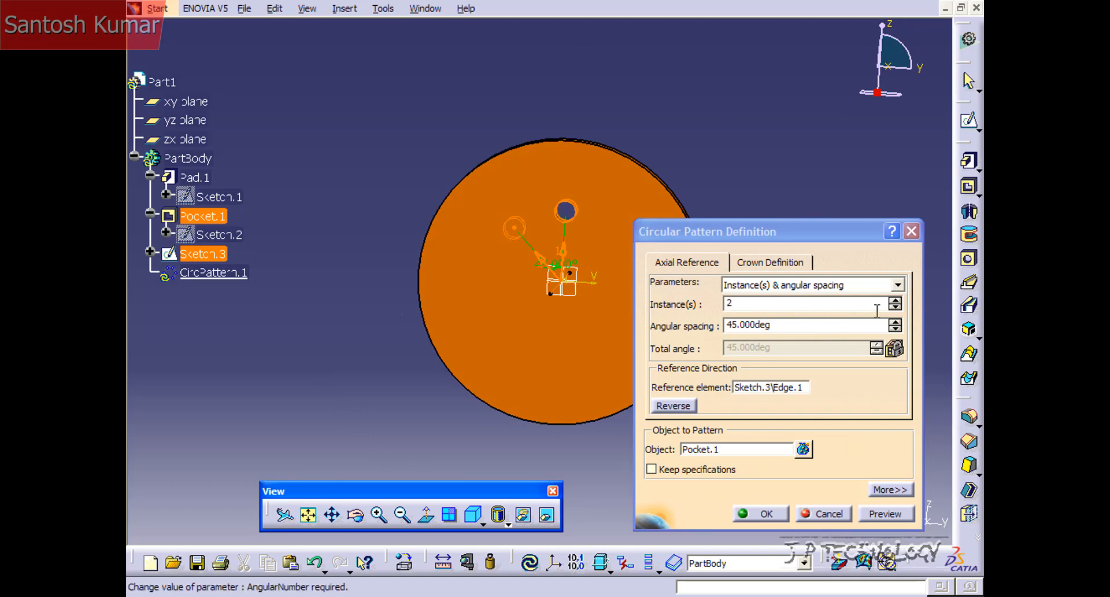
left_click(895, 300)
left_click(895, 300)
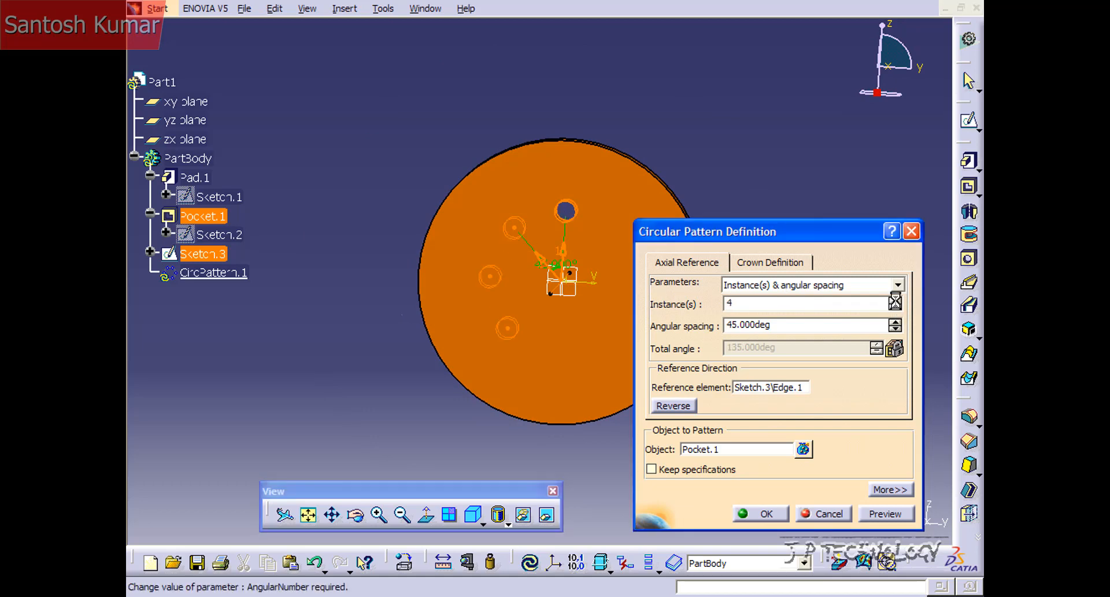
left_click(895, 300)
Try angular spacings of 70 and 30 degrees for the pattern and return the spacing to 45 degrees
left_click(896, 323)
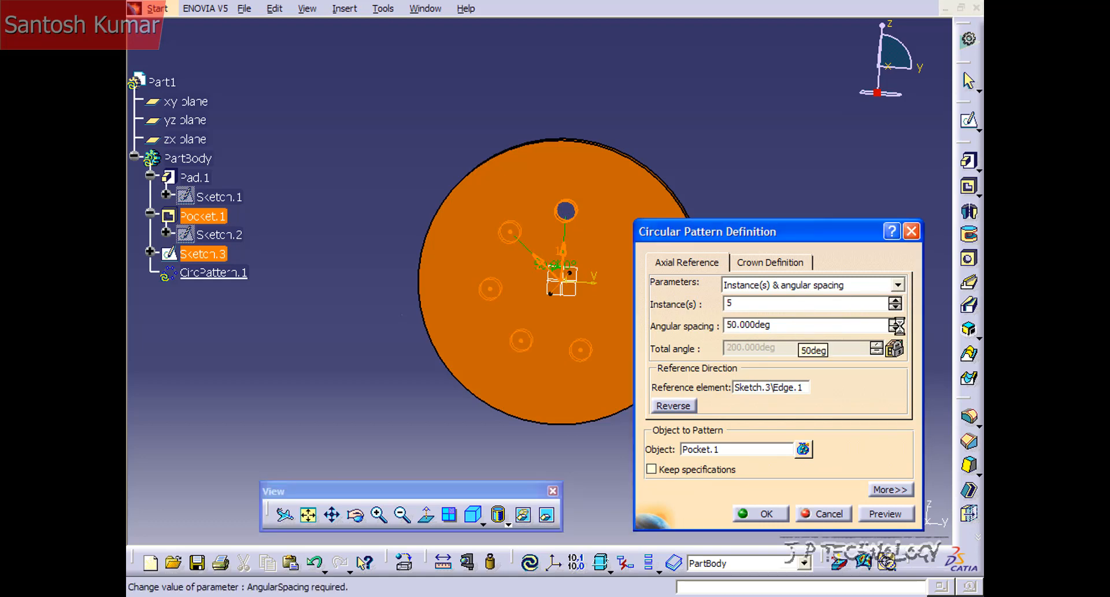
left_click(896, 323)
left_click(896, 323)
left_click(896, 323)
left_click(896, 322)
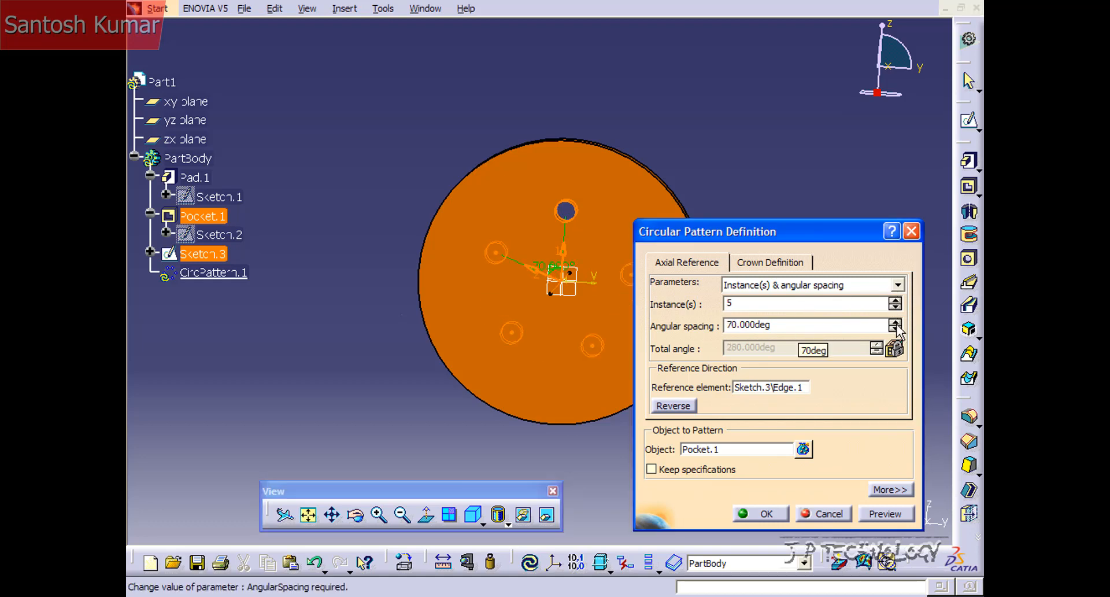
left_click(896, 329)
left_click(896, 329)
left_click(897, 329)
left_click(897, 329)
left_click(896, 329)
left_click(897, 329)
left_click(897, 329)
left_click(897, 329)
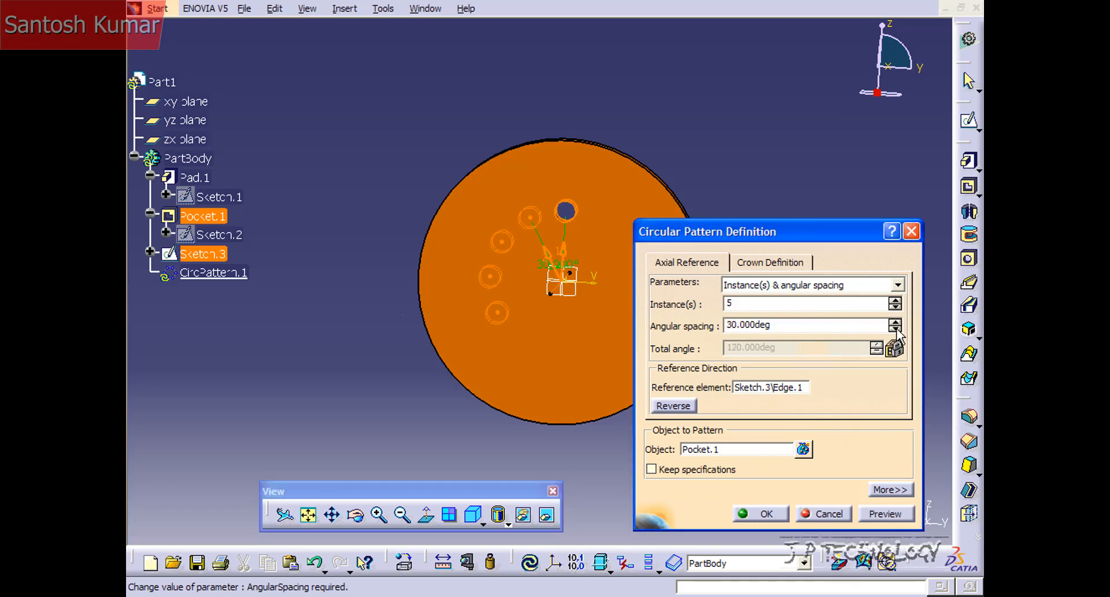
left_click(896, 322)
left_click(896, 322)
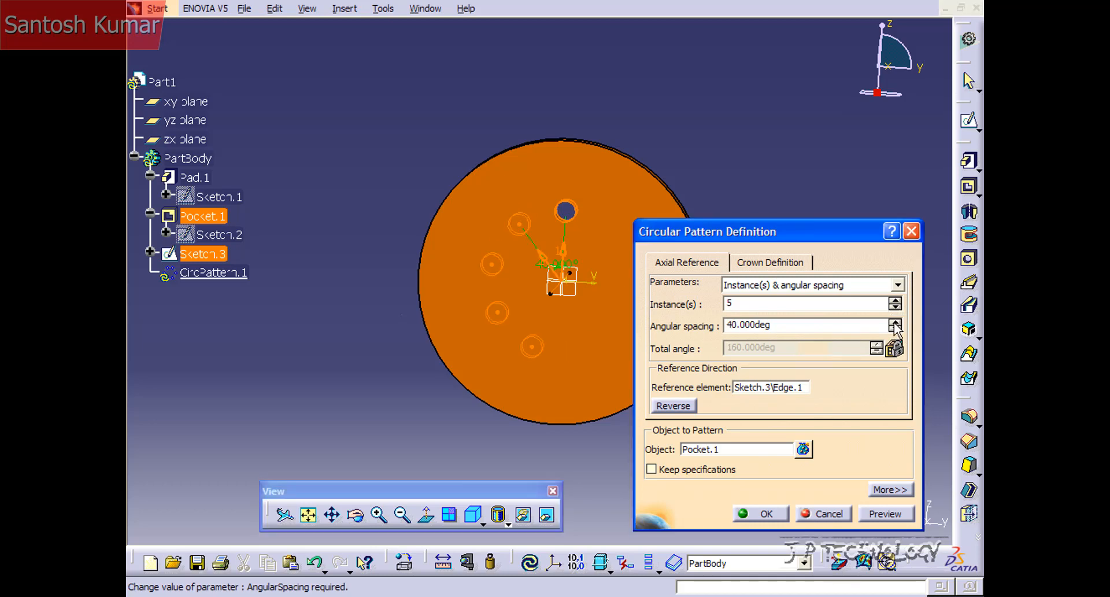
left_click(896, 322)
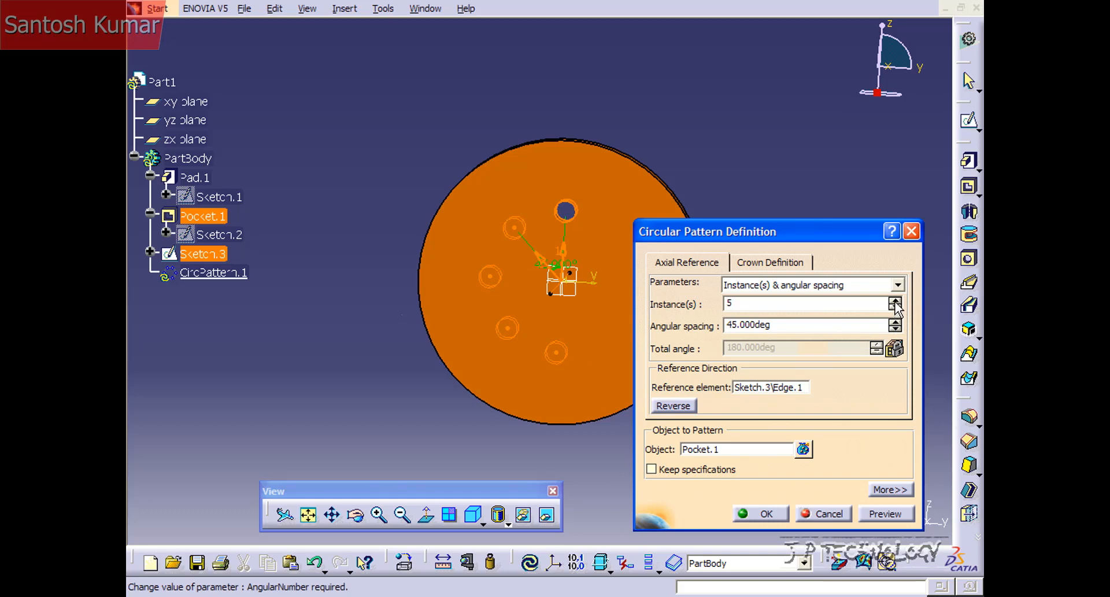
Set the number of instances to 8 and create the circular pattern of holes
left_click(895, 300)
left_click(895, 301)
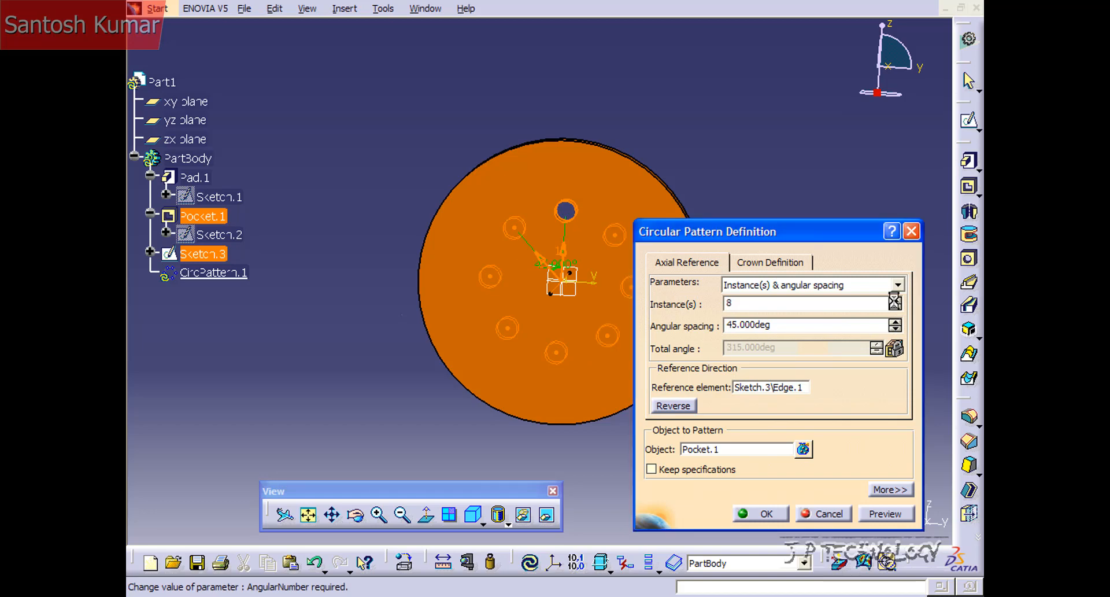
left_click(764, 514)
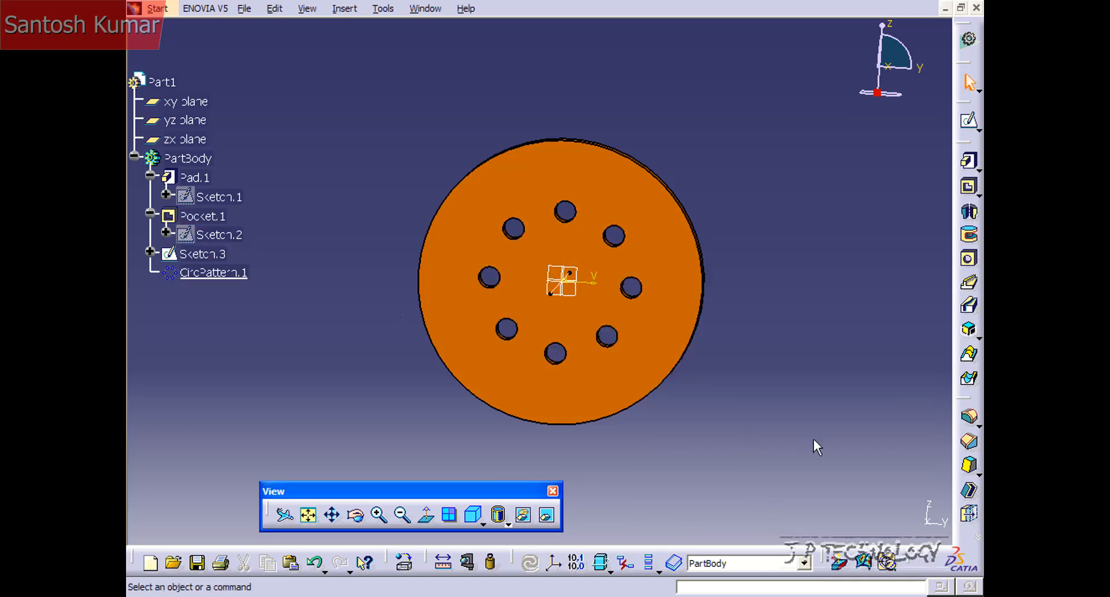
Edit the hole pocket's sketch to set the circle's diameter to 25 mm, and exit the sketch
middle_click_drag(737, 415, 757, 380)
middle_click_drag(614, 308, 633, 311)
middle_click_drag(793, 317, 543, 253)
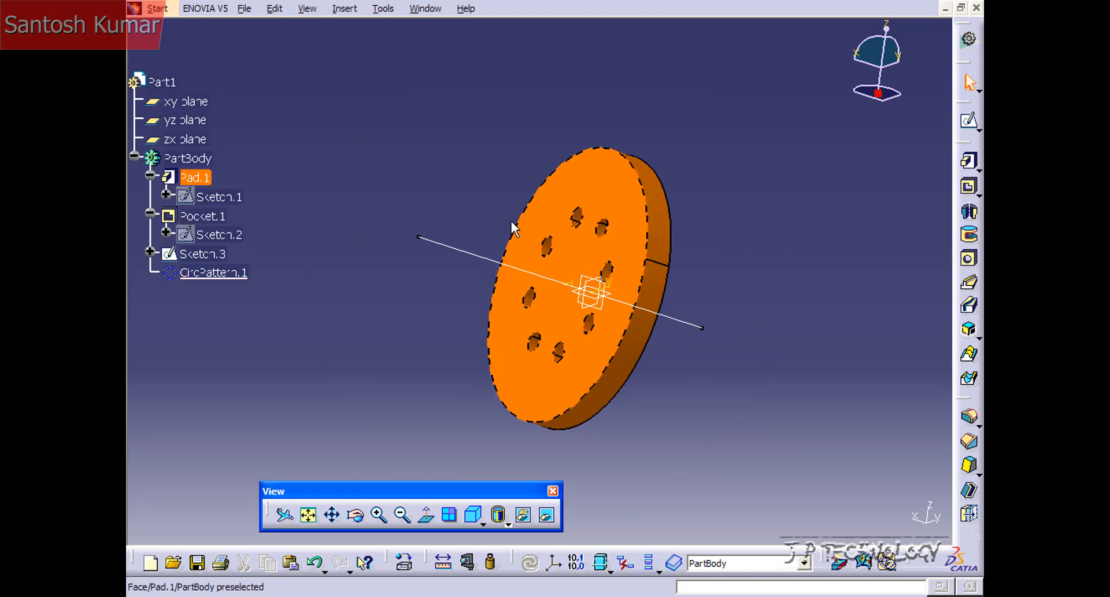
double_click(215, 234)
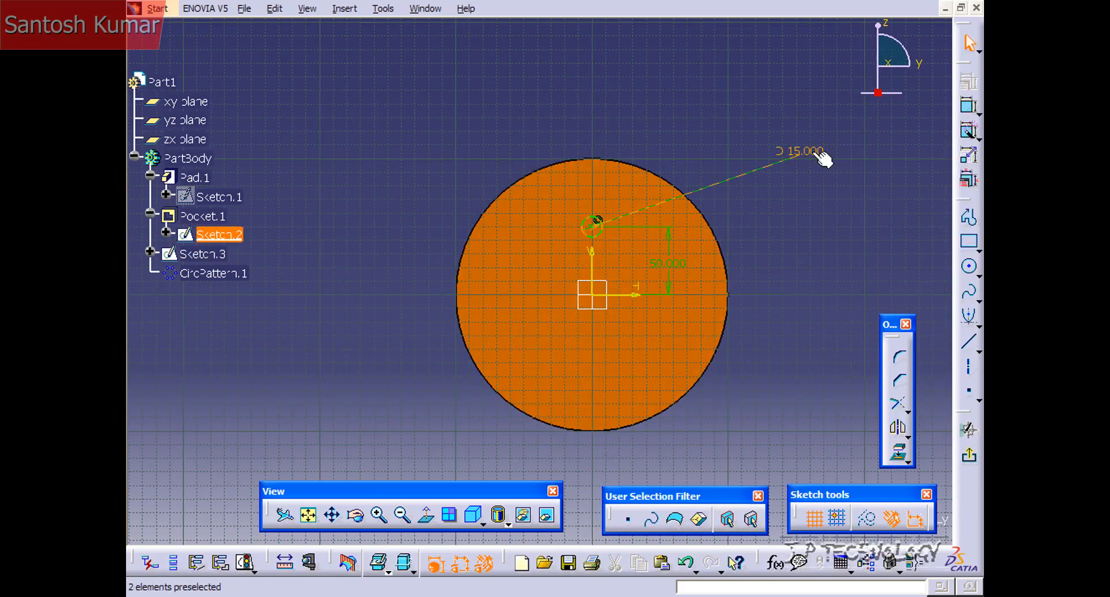
double_click(819, 153)
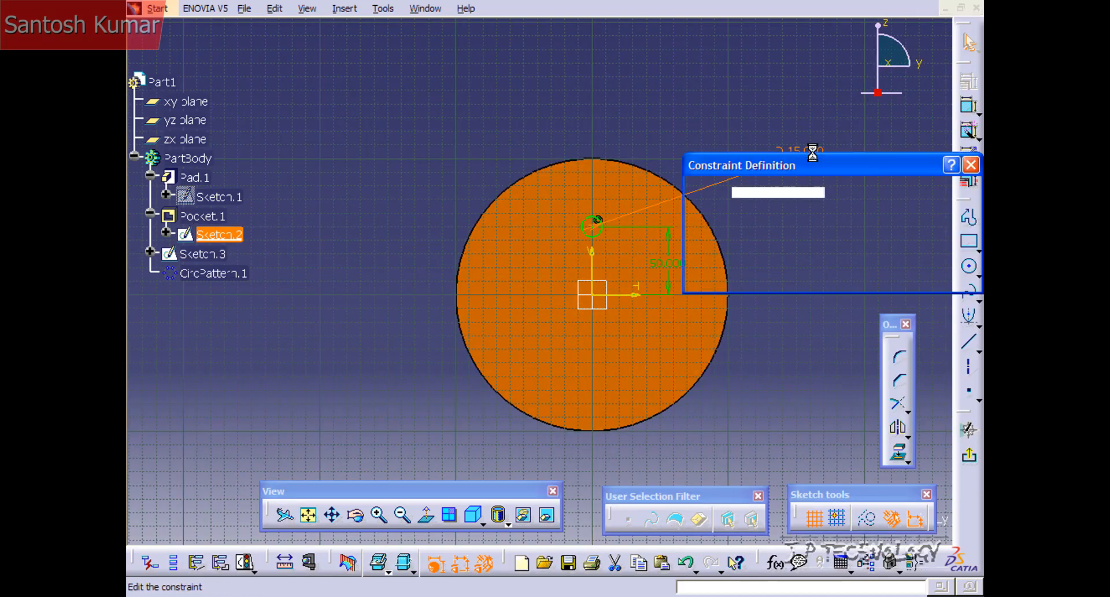
type("25")
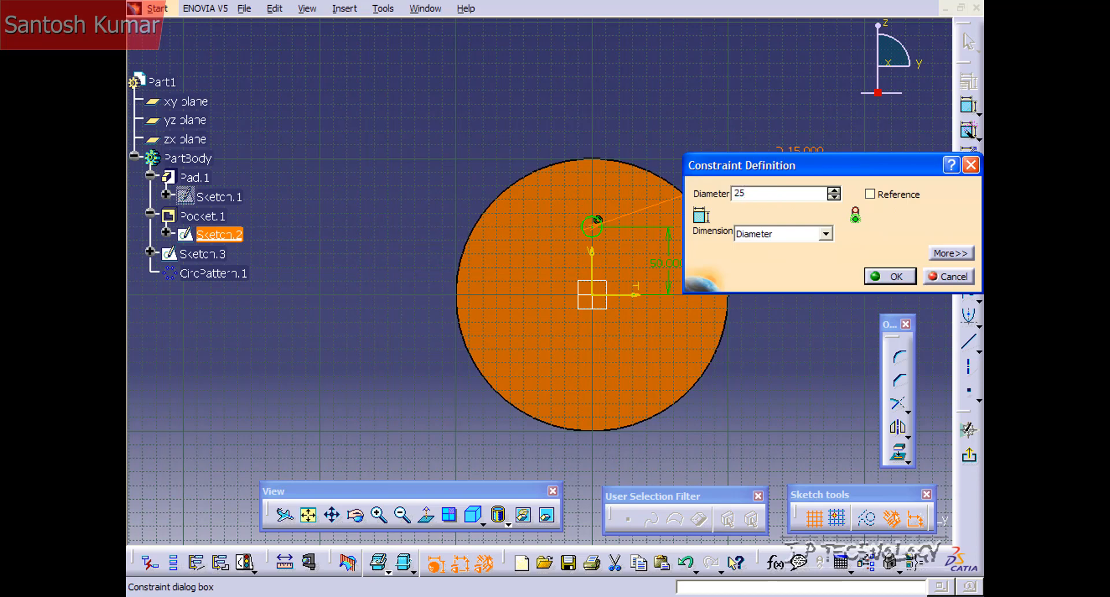
left_click(880, 273)
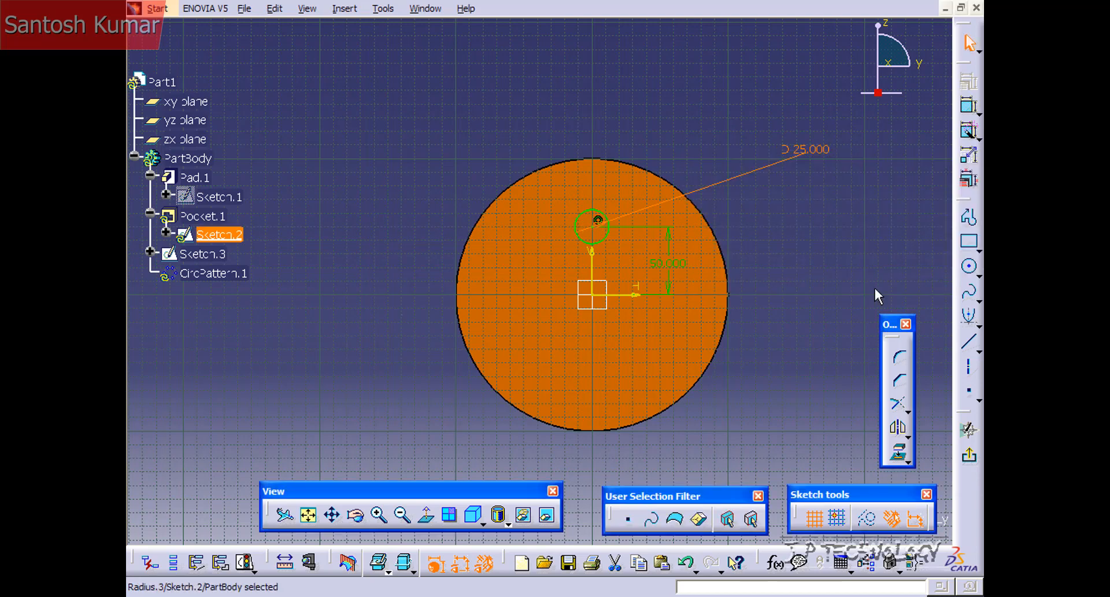
left_click(967, 455)
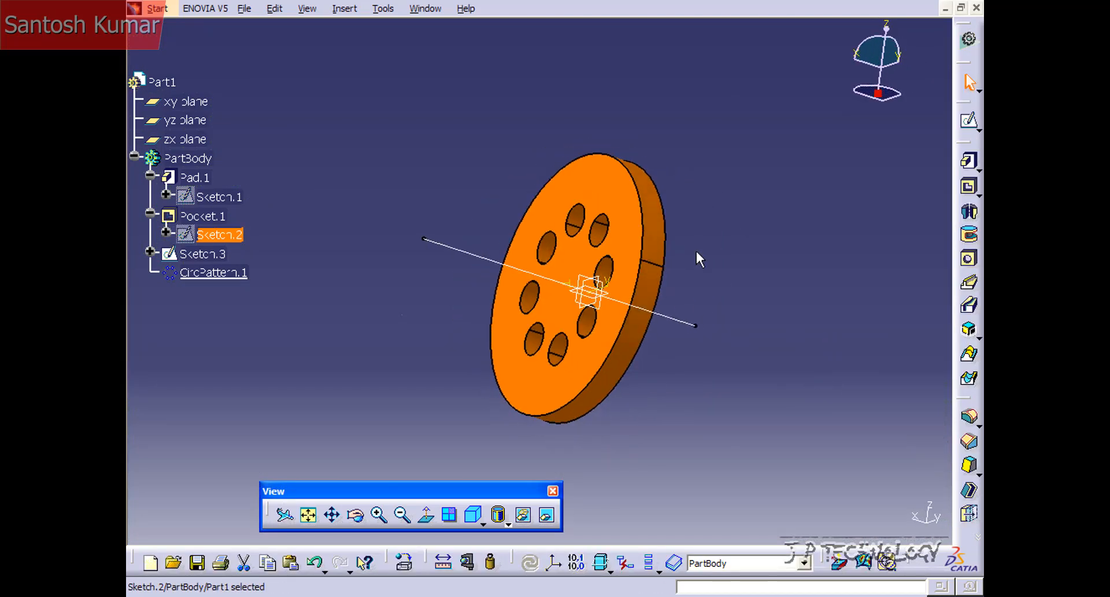
Delete the circular pattern, leaving only the original hole in the disc
middle_click_drag(696, 250, 659, 335)
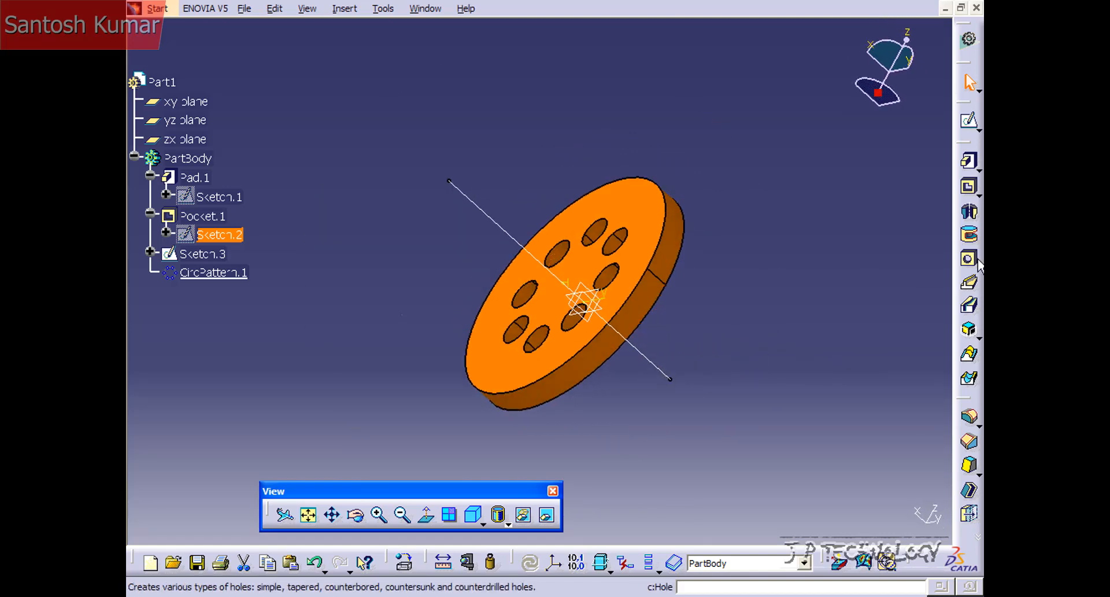
middle_click_drag(491, 248, 533, 297)
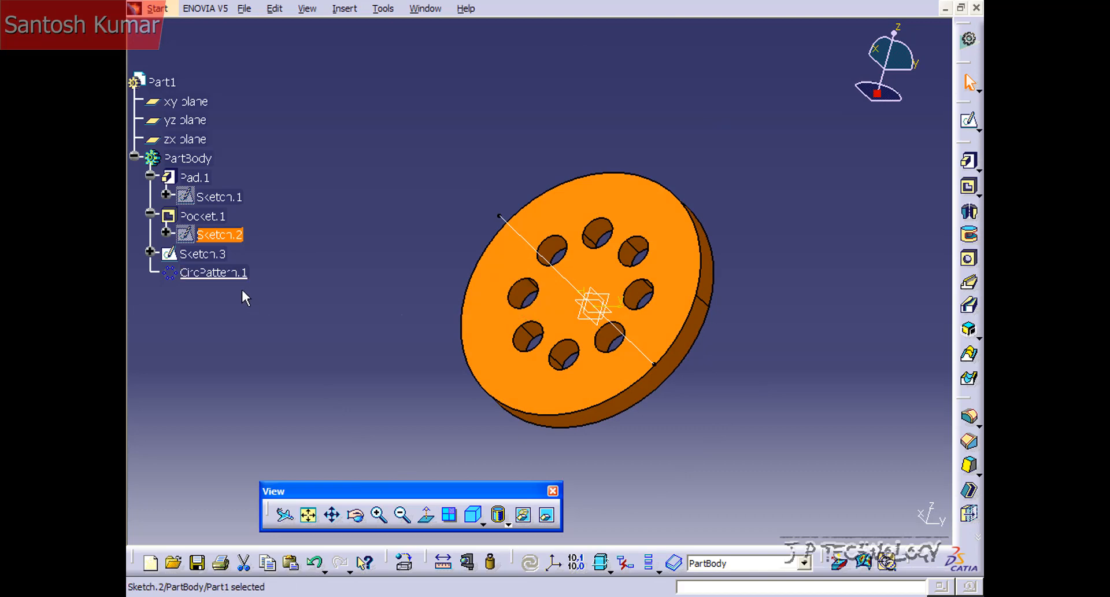
double_click(224, 272)
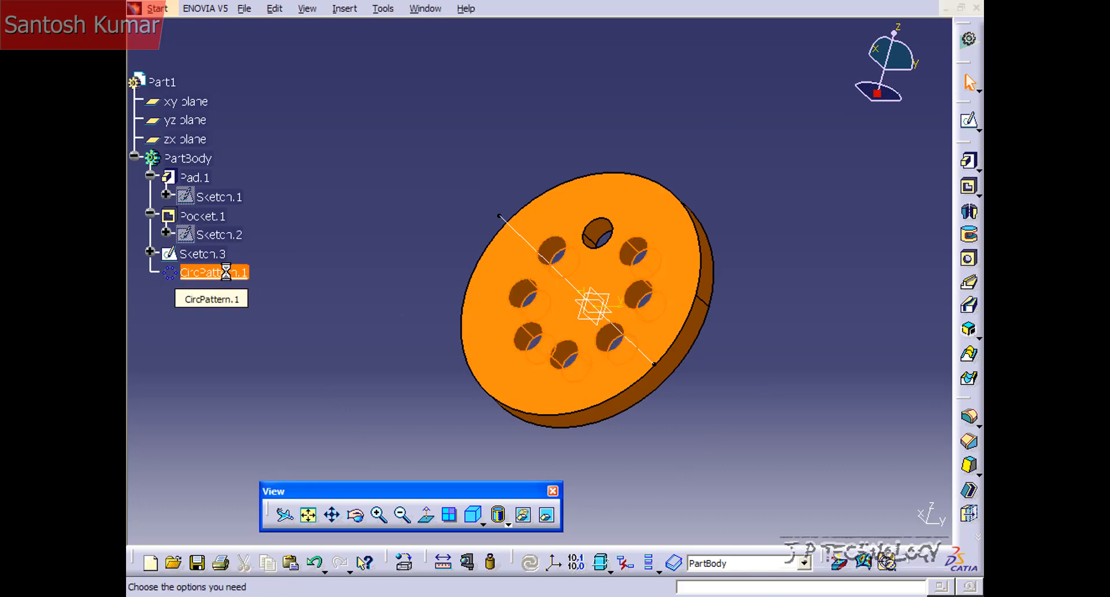
left_click(838, 514)
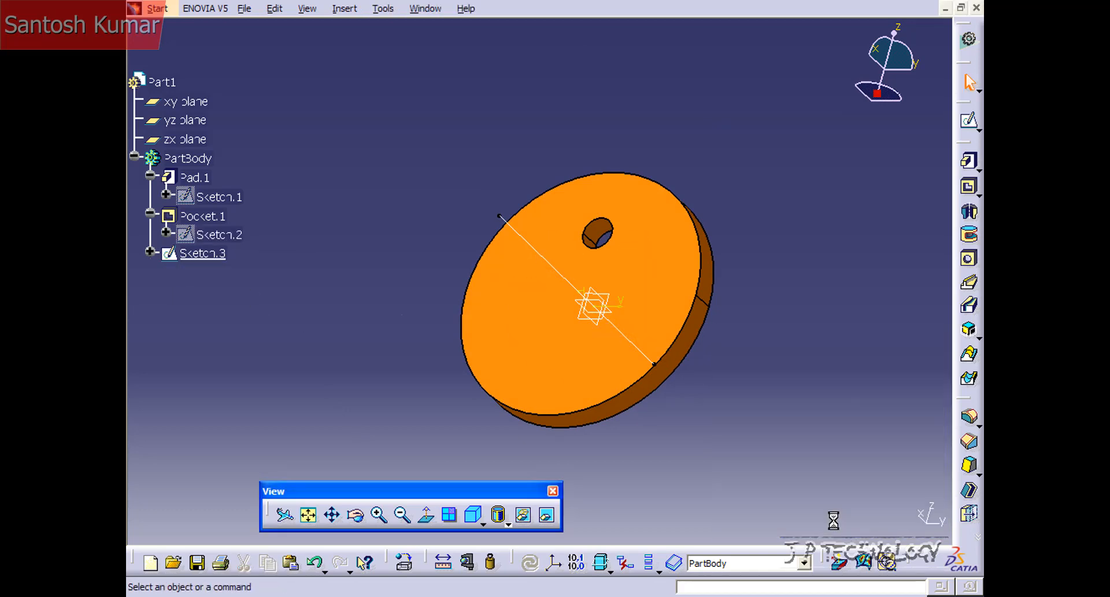
In the axis sketch, replace the centred line with a parallel horizontal line of equal length below the disc's centre, and exit the sketch
double_click(517, 230)
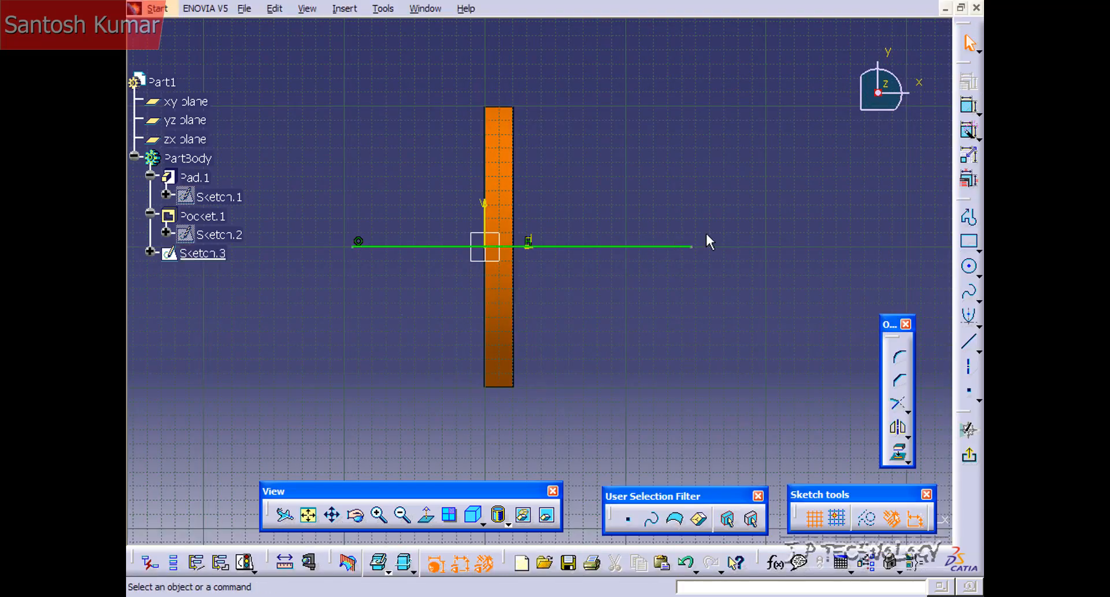
left_click(969, 341)
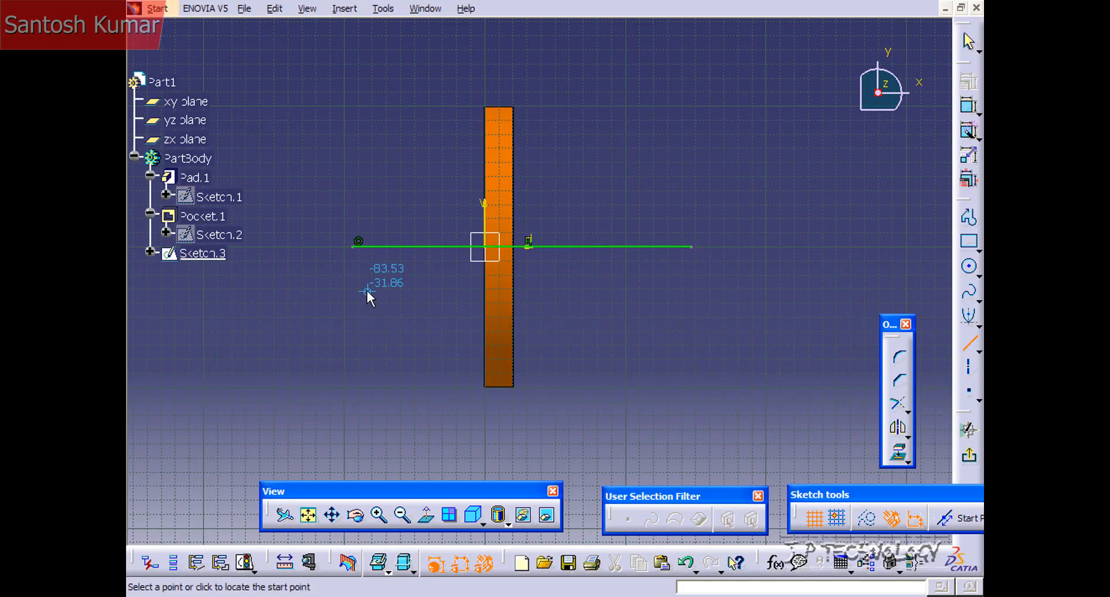
left_click(353, 276)
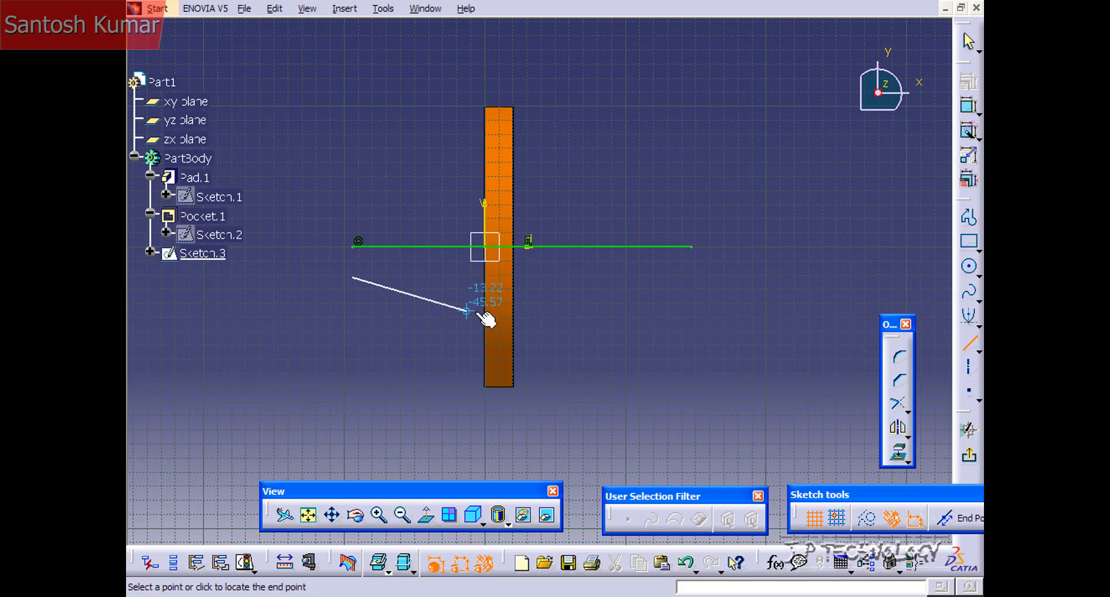
left_click(690, 277)
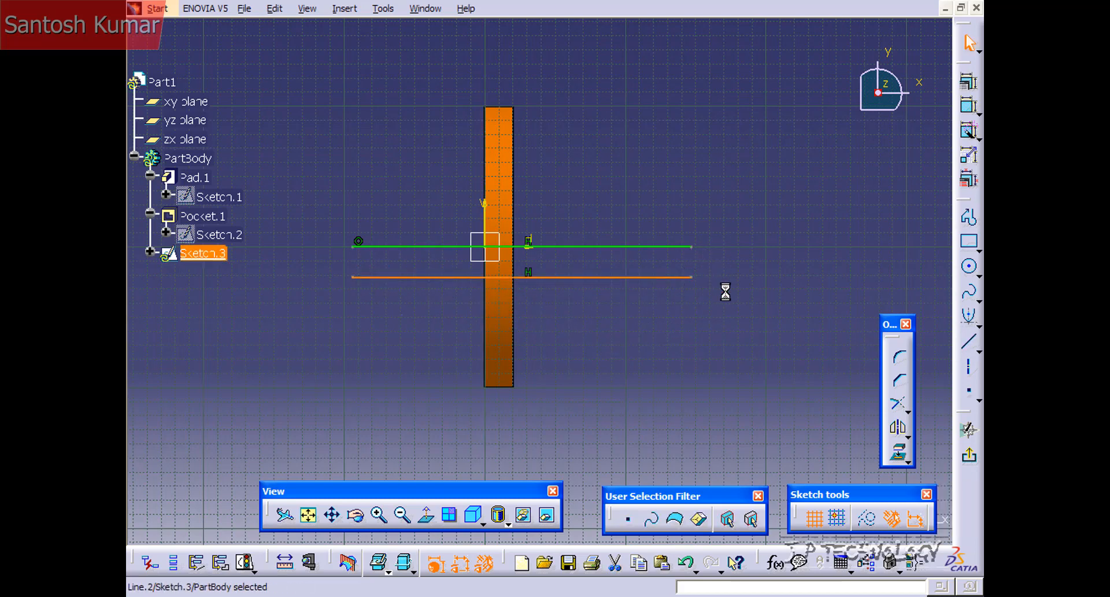
left_click(616, 246)
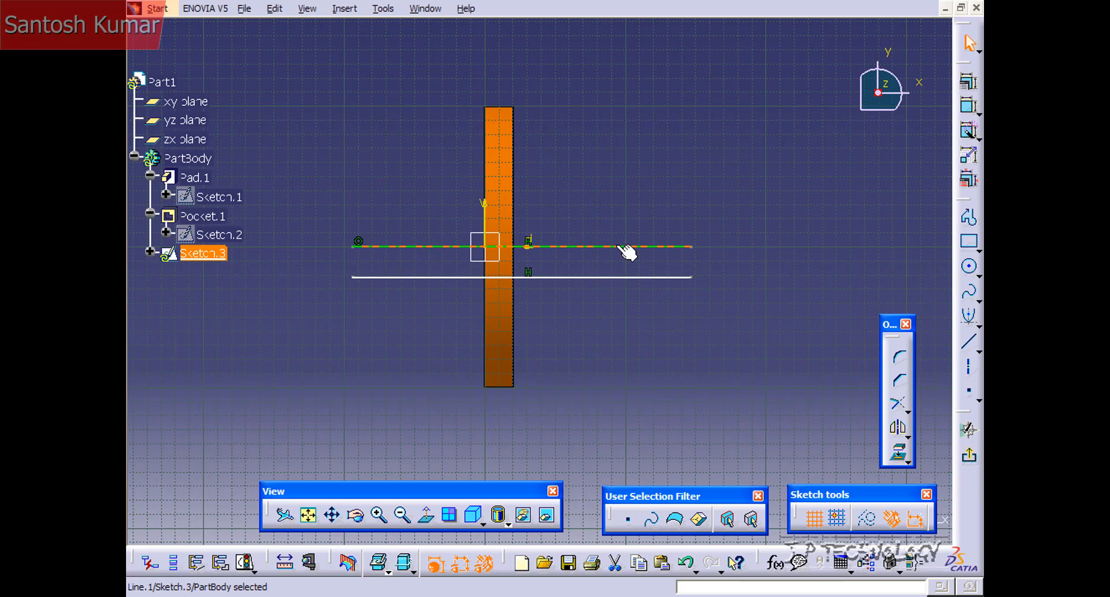
key("Delete")
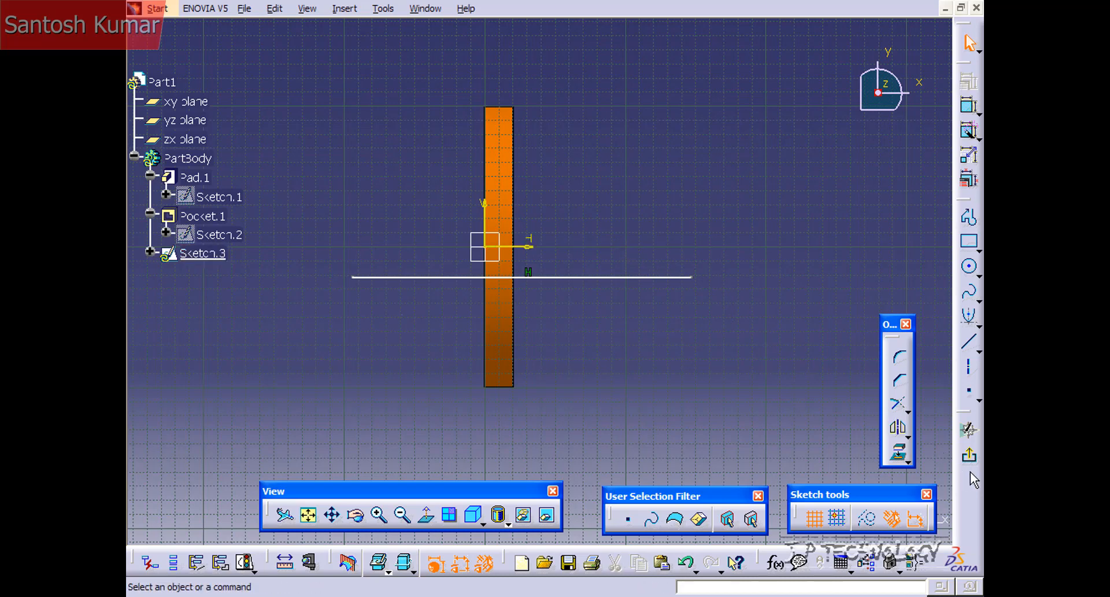
left_click(970, 456)
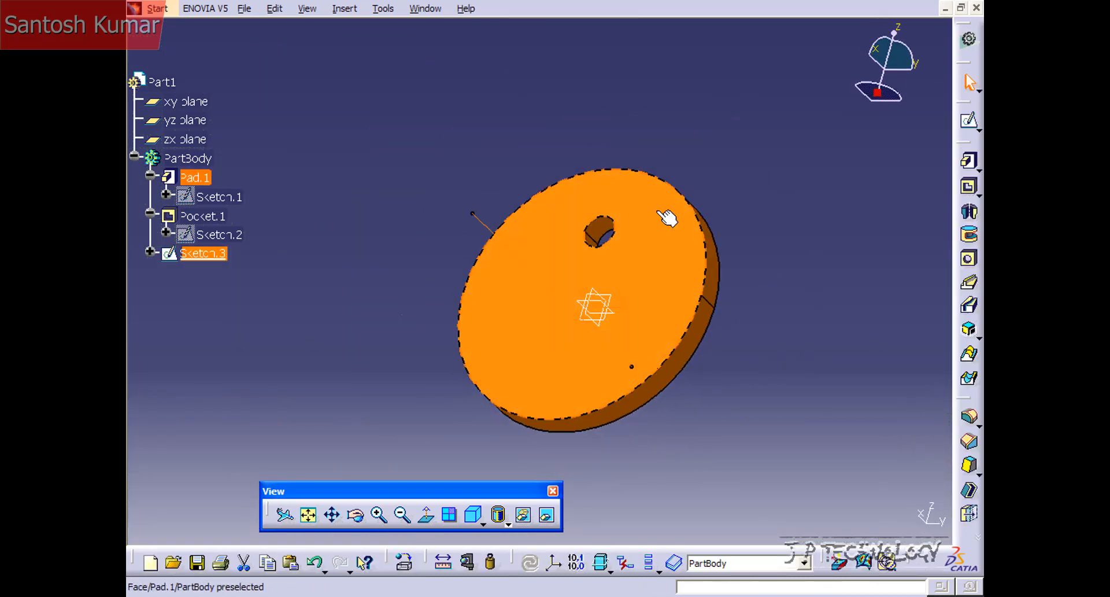
left_click(493, 130)
mouse_move(493, 131)
middle_mouse_down()
mouse_move(645, 291)
mouse_move(459, 183)
mouse_move(441, 218)
mouse_move(450, 259)
middle_mouse_up()
middle_click_drag(556, 352, 701, 339)
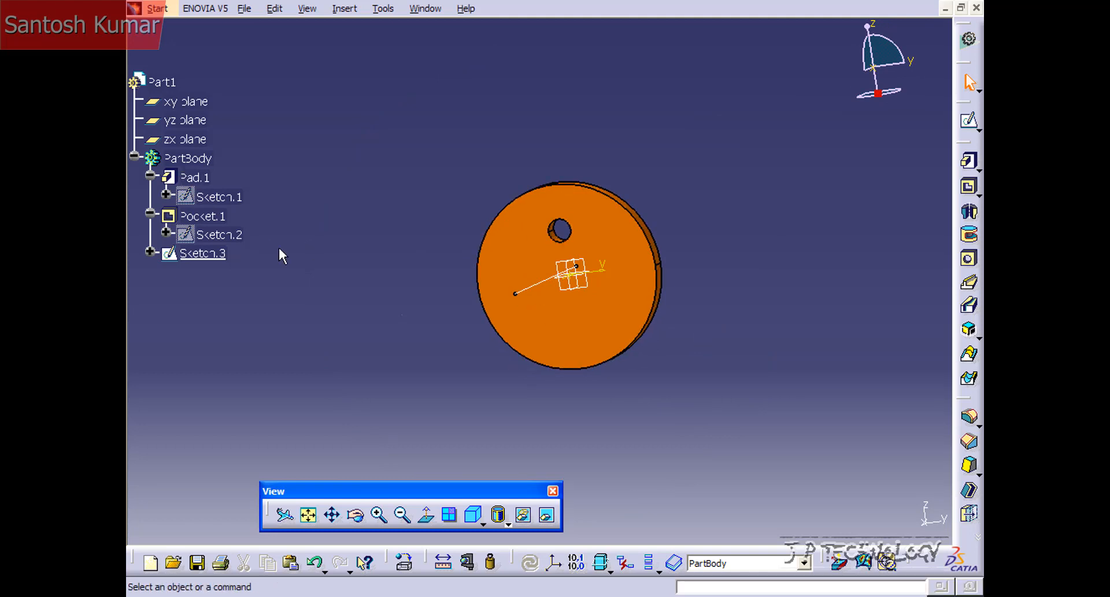
Create a circular pattern of the hole pocket about the off-centre axis line, with 8 instances at 45-degree spacing
left_click(345, 8)
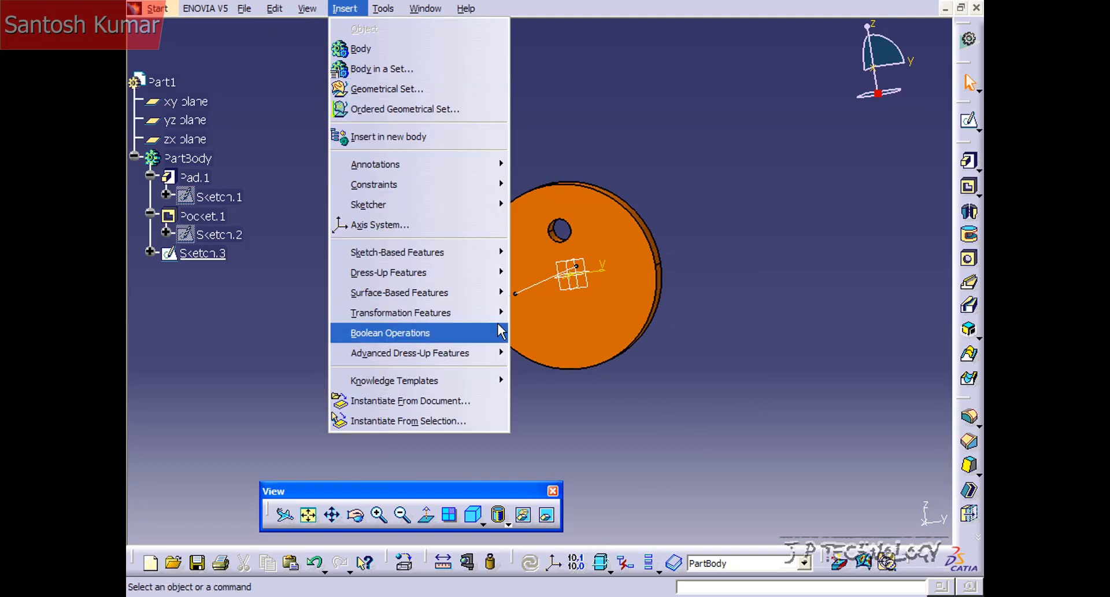
mouse_move(450, 312)
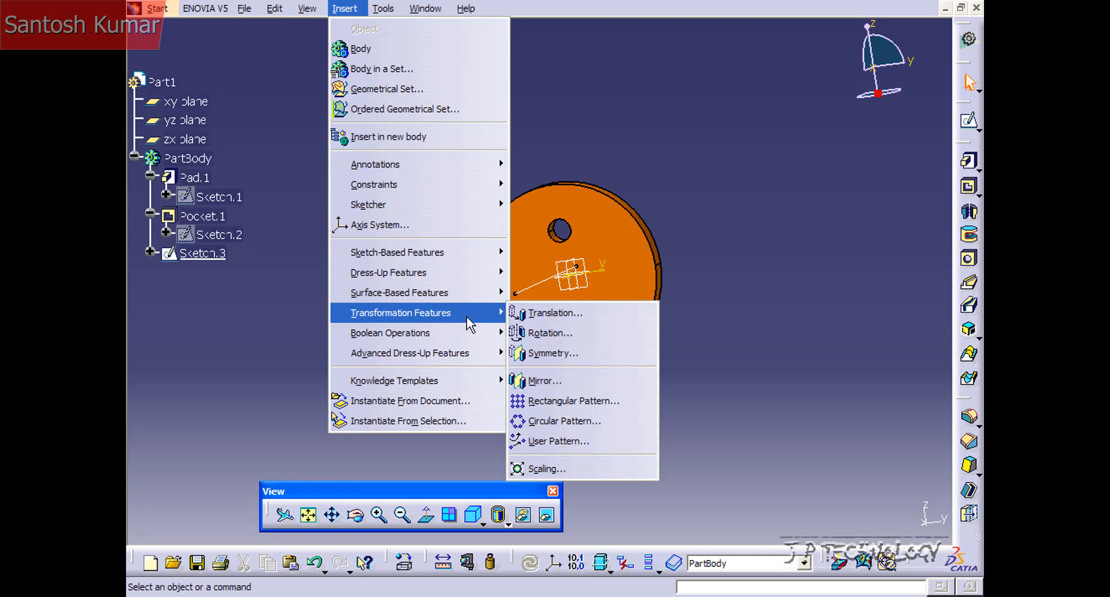
left_click(589, 420)
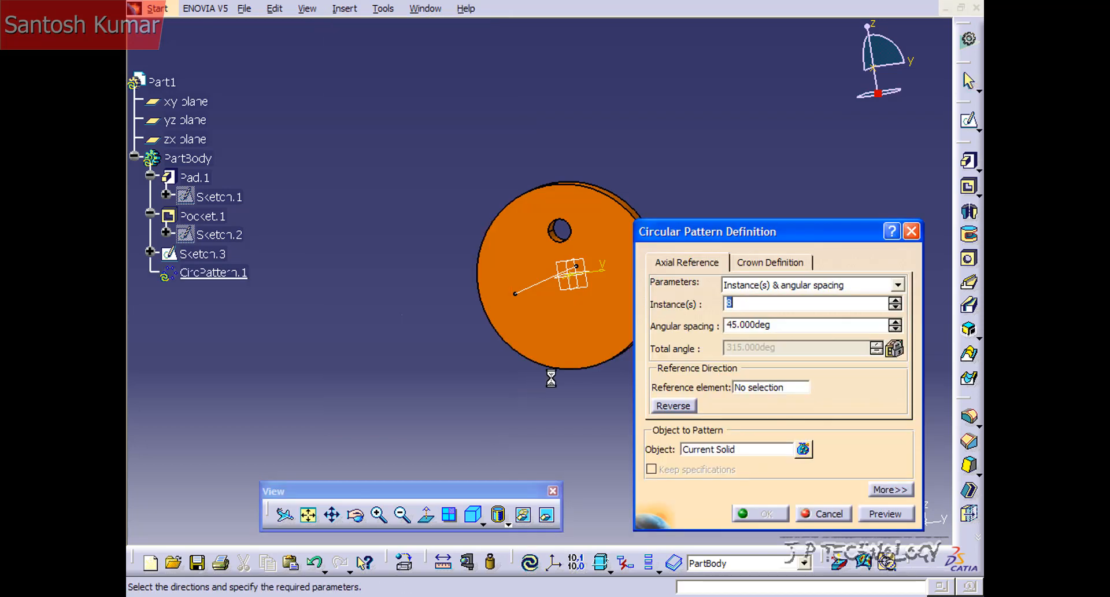
middle_click_drag(506, 387, 498, 389)
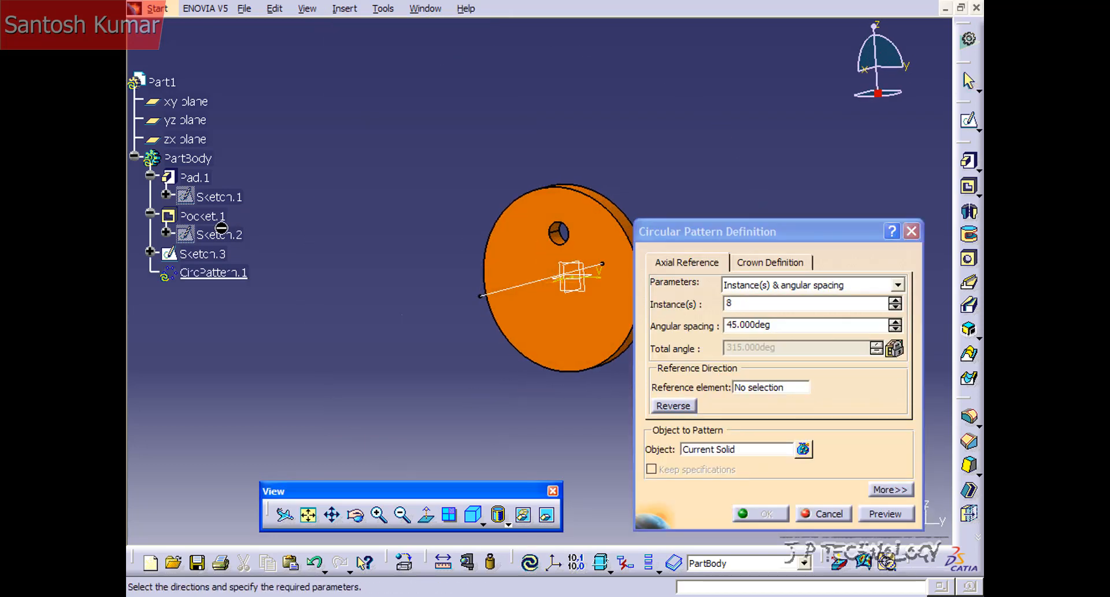
left_click(727, 454)
left_click(192, 217)
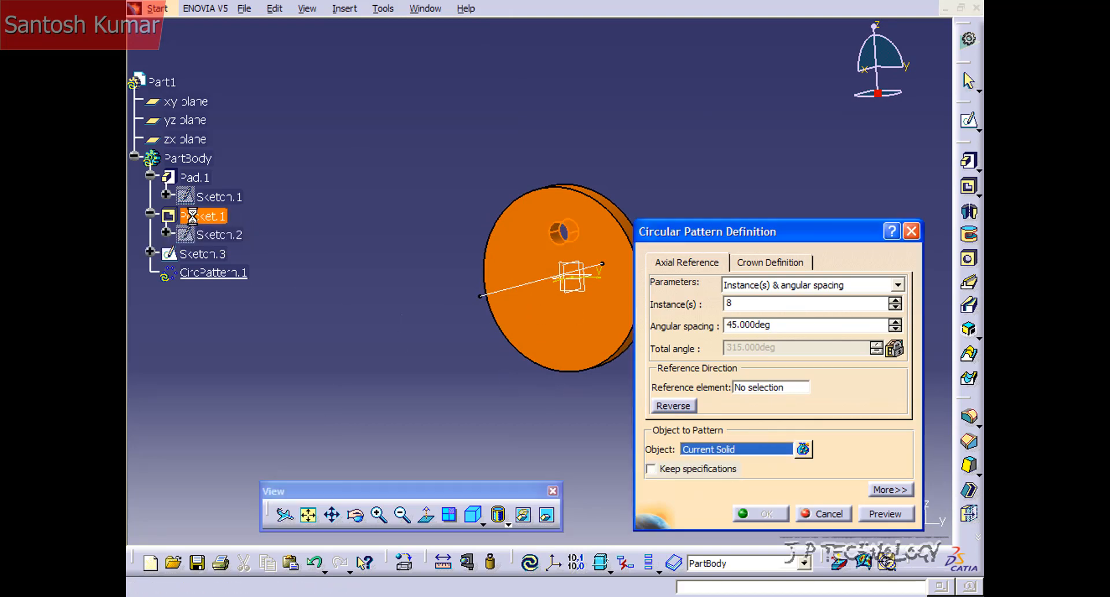
left_click(760, 391)
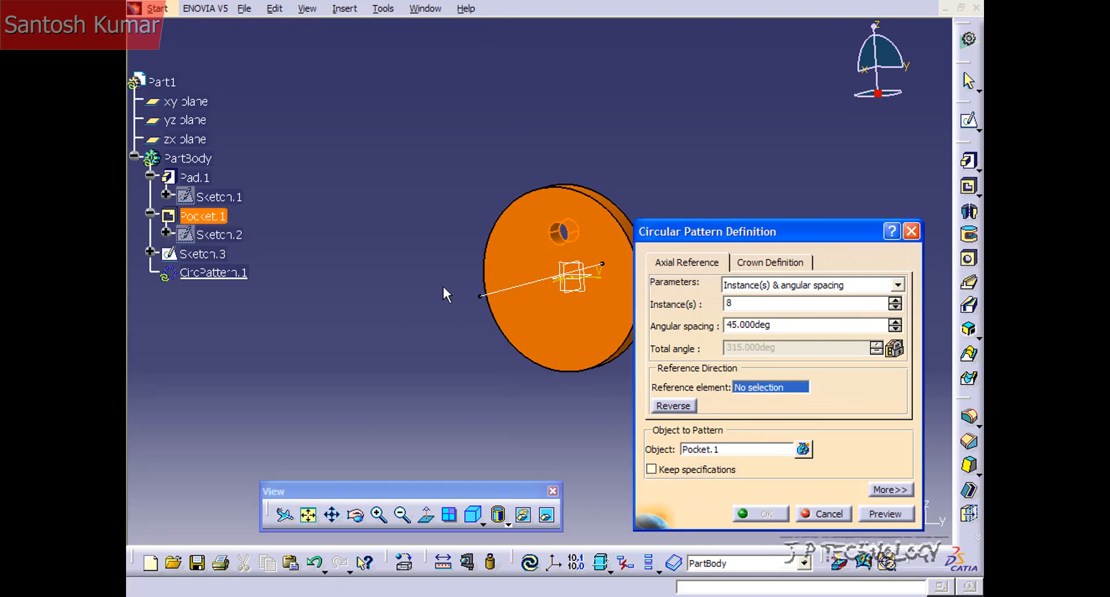
left_click(489, 293)
middle_click_drag(448, 318, 580, 280)
left_click(766, 513)
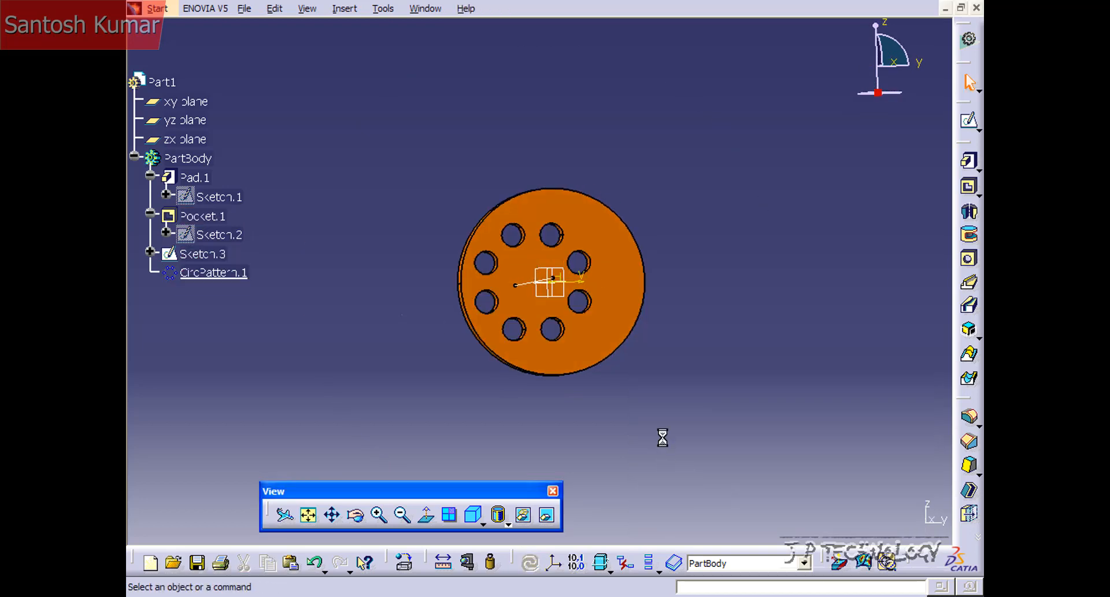
middle_click_drag(661, 436, 616, 416)
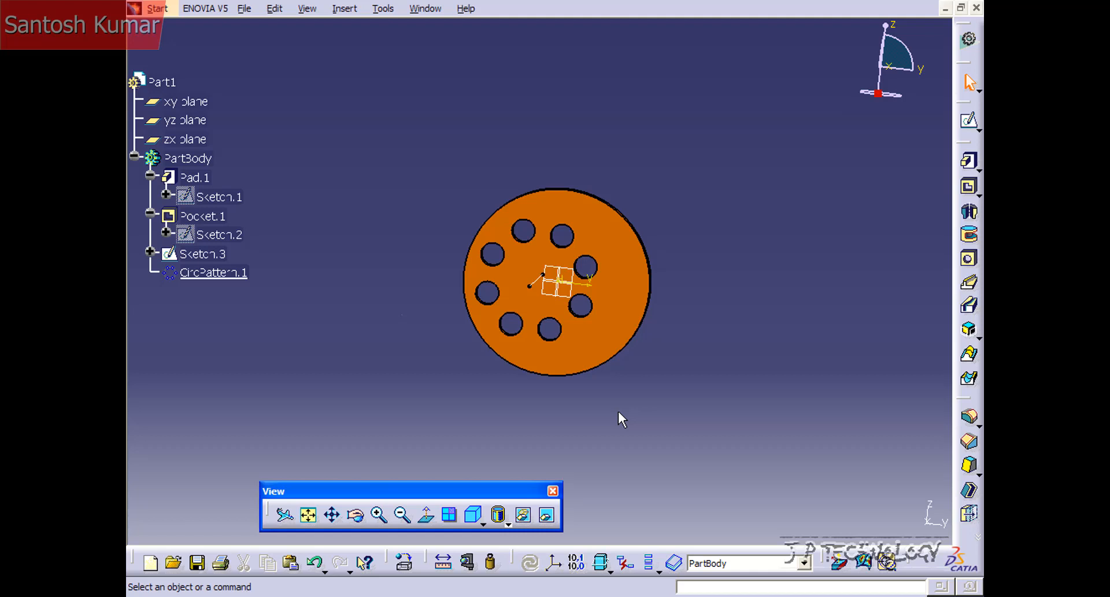
Open the hole pocket's sketch and draw a small, roughly square rectangle enclosing the 25 mm circle
double_click(214, 235)
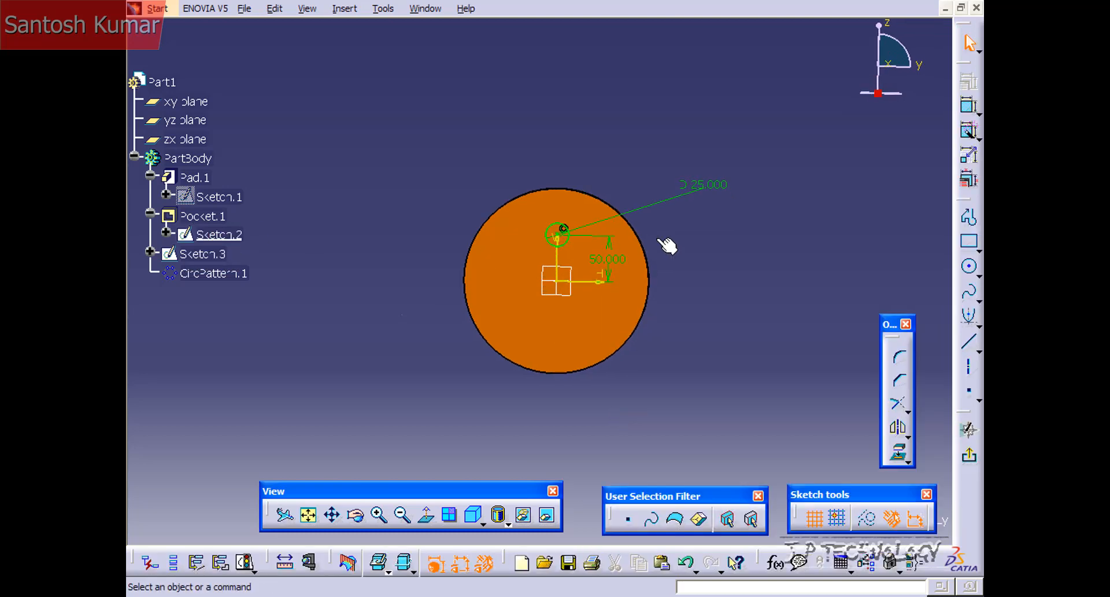
left_click(971, 245)
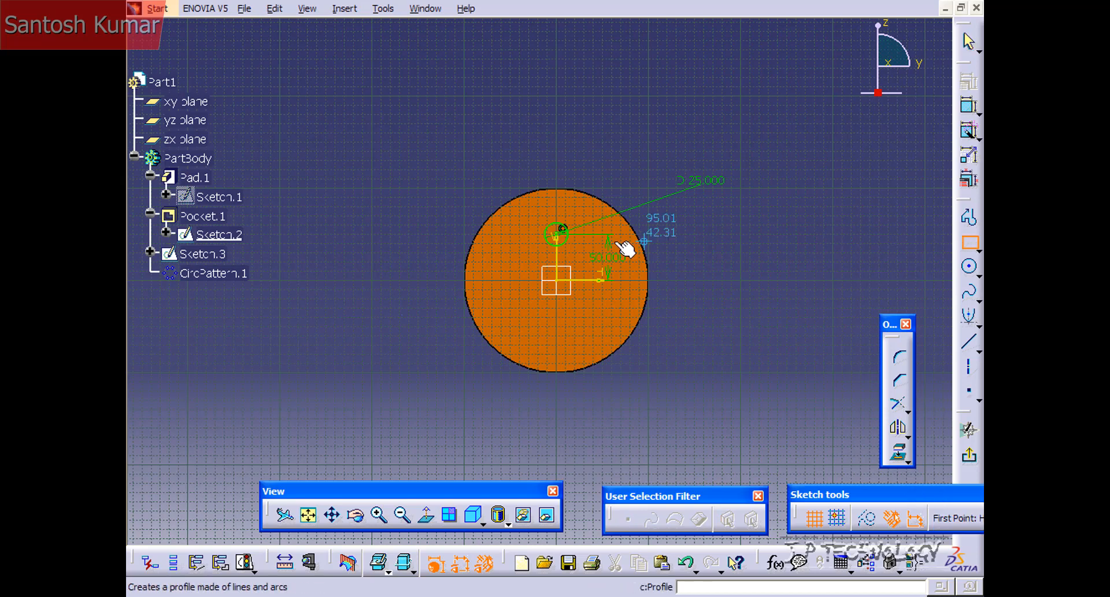
left_click(539, 218)
left_click(575, 251)
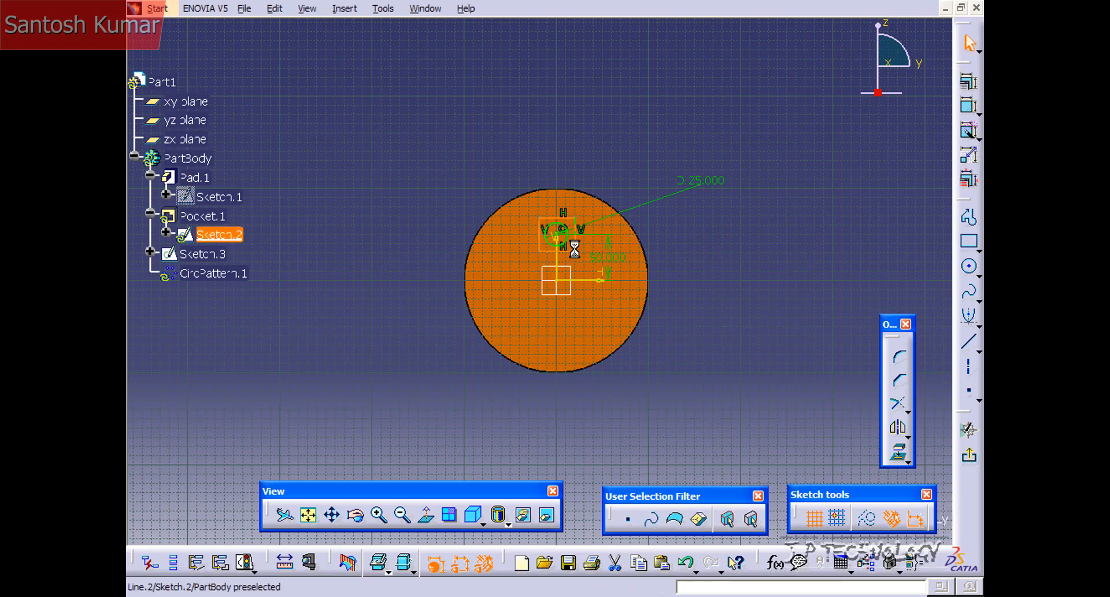
Delete the circle from the pocket's sketch, leaving the square as the profile, and exit the sketch to update the pattern
left_click(567, 233)
left_click(661, 266)
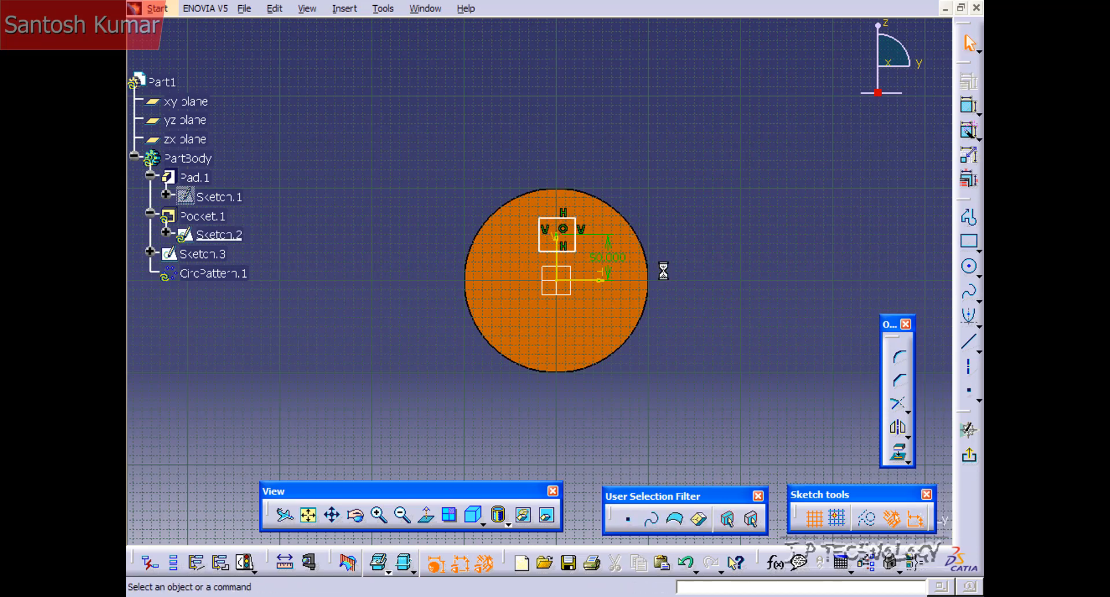
left_click(969, 455)
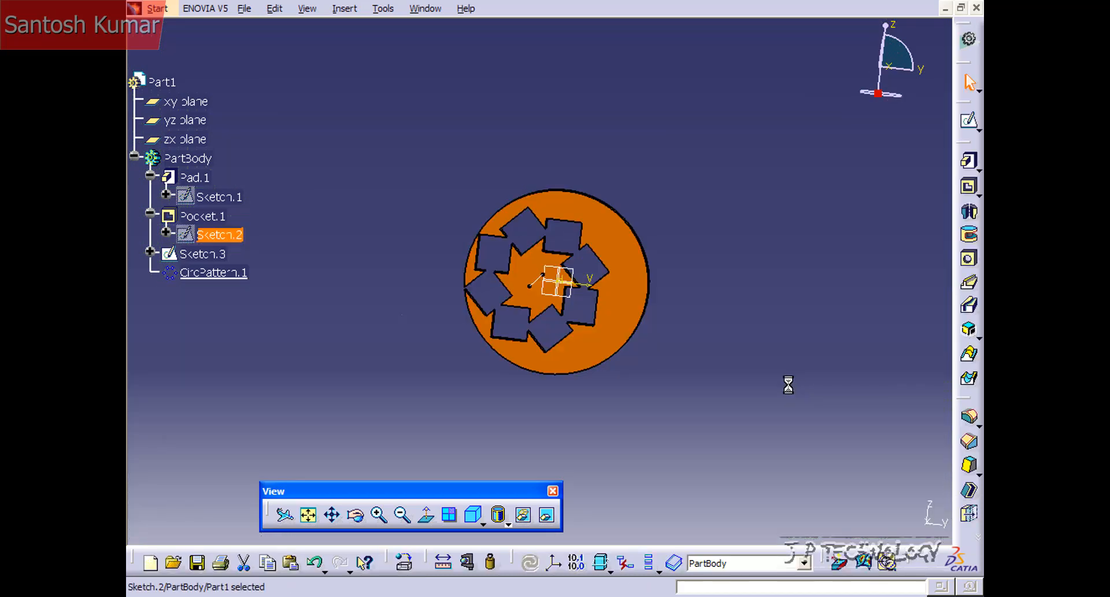
left_click(789, 384)
mouse_move(788, 384)
middle_mouse_down()
mouse_move(640, 364)
mouse_move(782, 345)
mouse_move(748, 364)
mouse_move(742, 296)
middle_mouse_up()
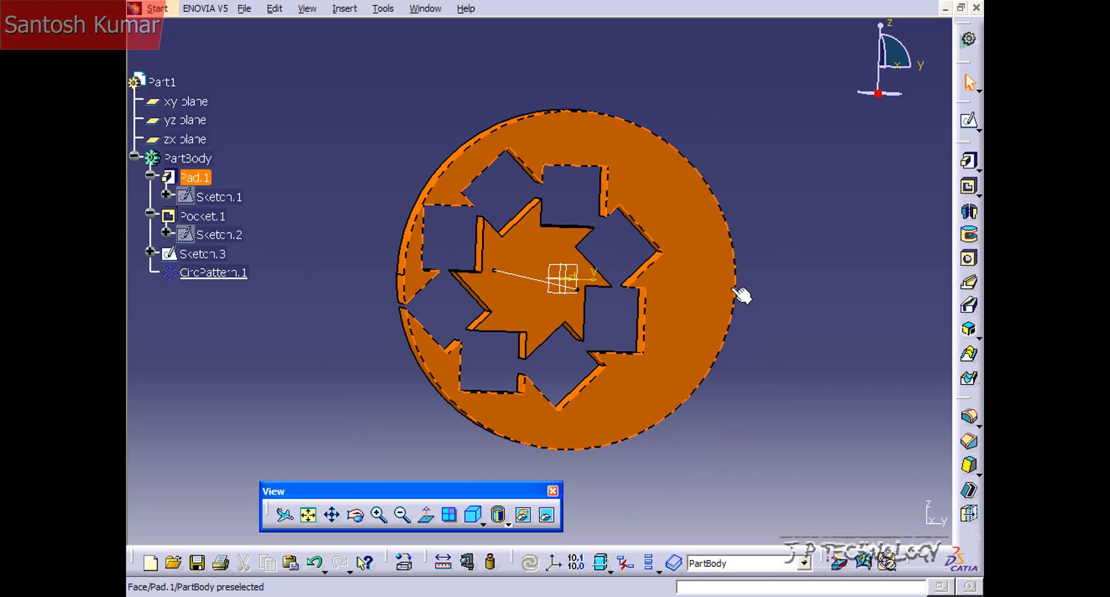